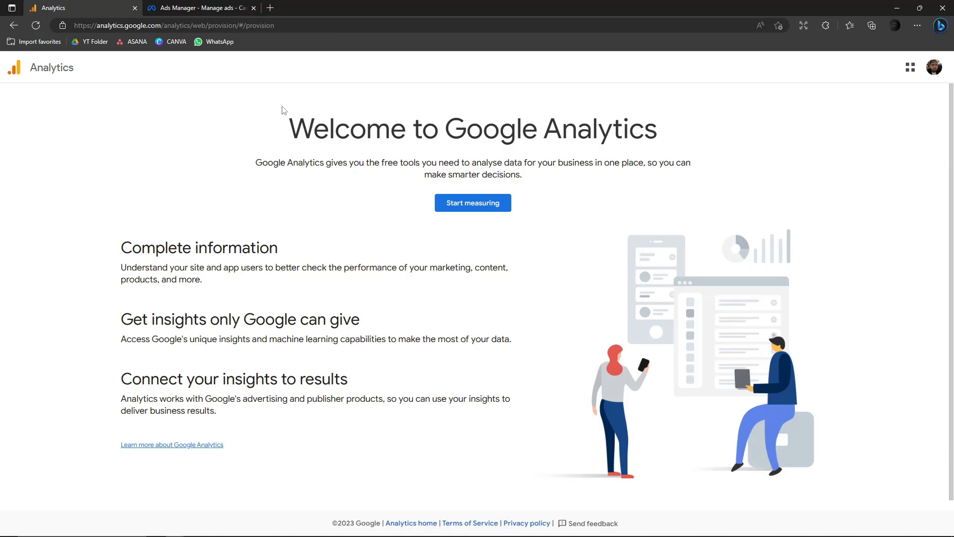
# - Read through the feature overview on the Google Analytics welcome page
pyautogui.moveTo(122, 246); pyautogui.dragTo(279, 247)
pyautogui.moveTo(125, 318); pyautogui.dragTo(352, 319)
pyautogui.moveTo(120, 399); pyautogui.dragTo(122, 379)
pyautogui.click(97, 374)
pyautogui.scroll(-1, 787, 214)
pyautogui.scroll(1, 787, 227)
# - Switch to Meta Ads Manager and dismiss the faster reporting tip in the campaigns table
pyautogui.click(184, 7)
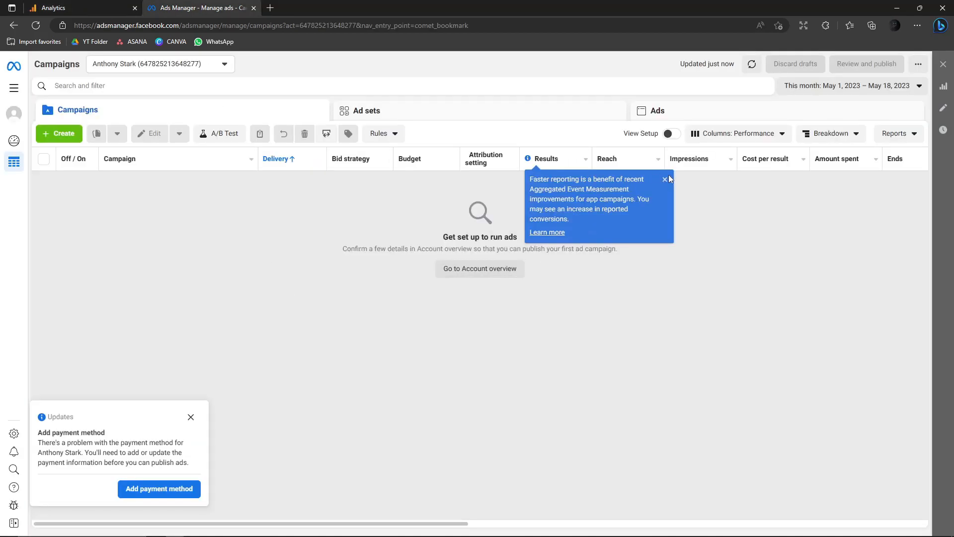
pyautogui.click(664, 180)
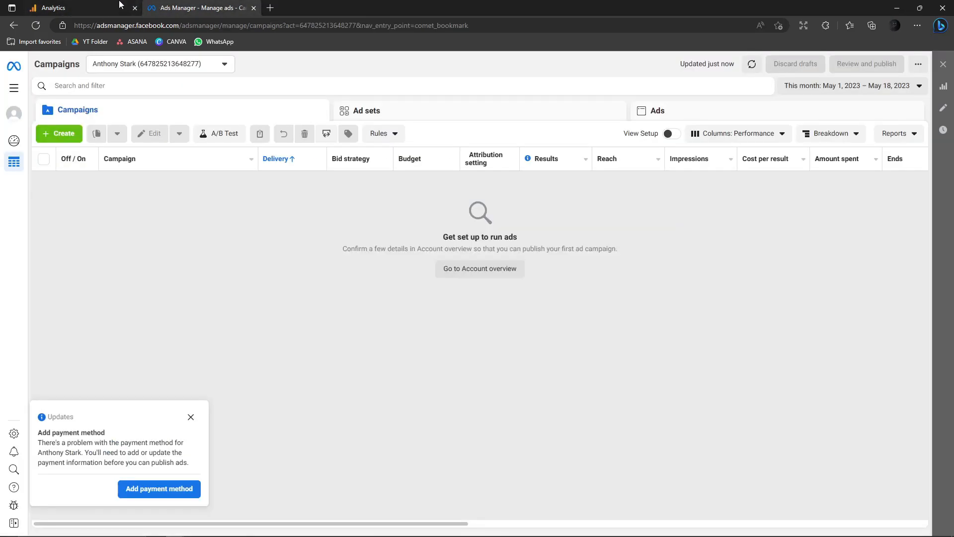
pyautogui.click(119, 5)
pyautogui.click(167, 6)
pyautogui.click(70, 6)
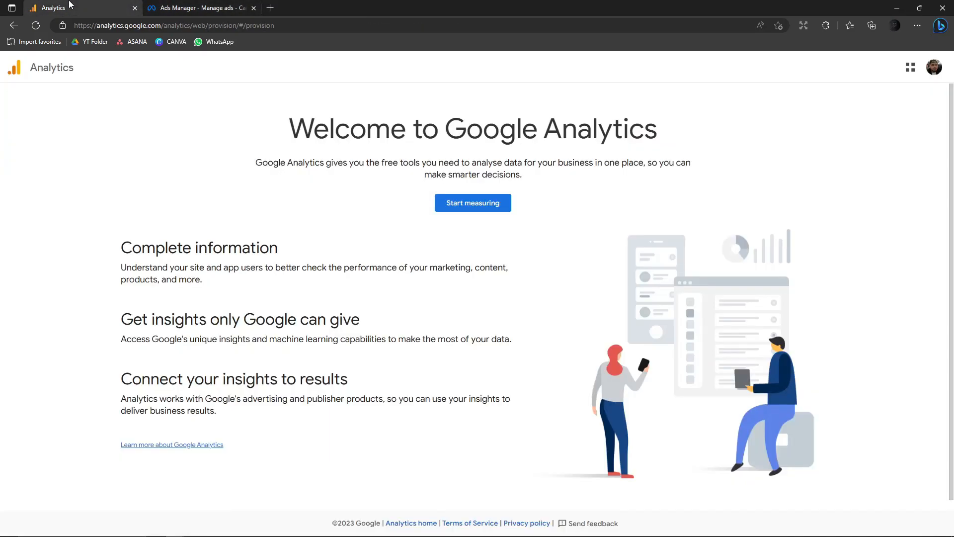
pyautogui.click(211, 5)
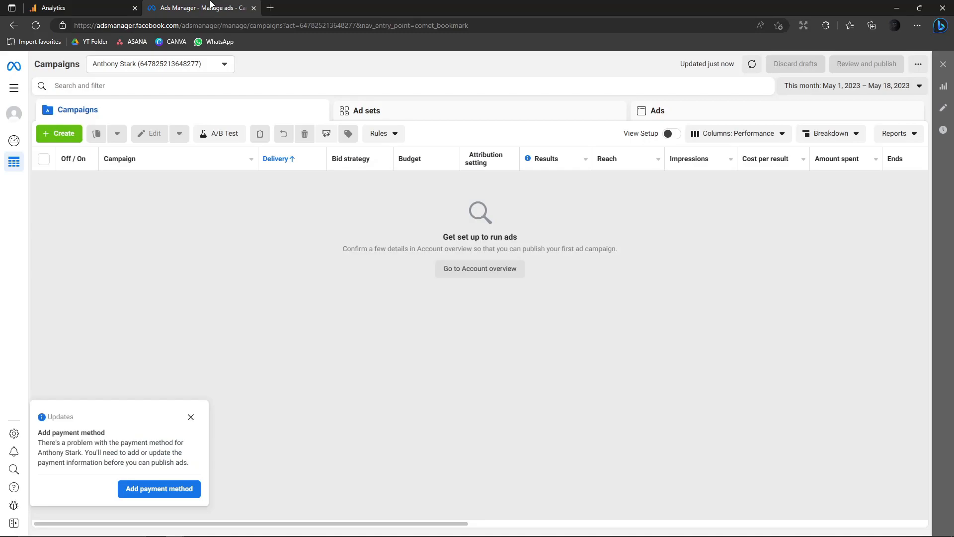
pyautogui.click(86, 4)
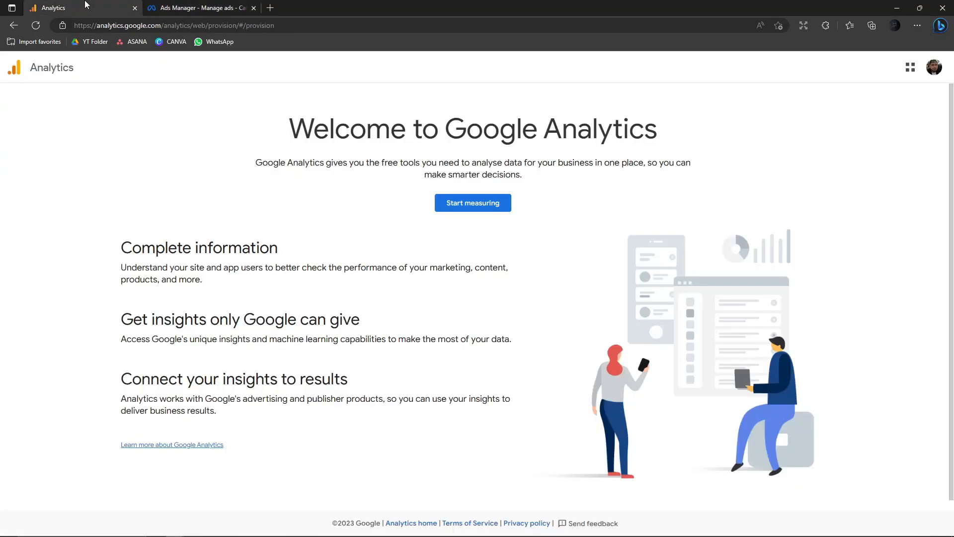
pyautogui.click(174, 4)
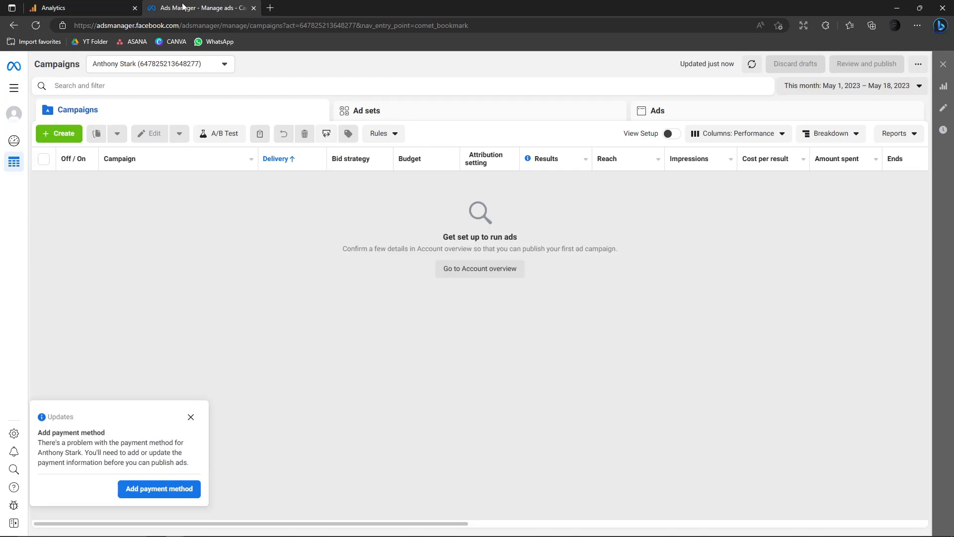
pyautogui.click(81, 6)
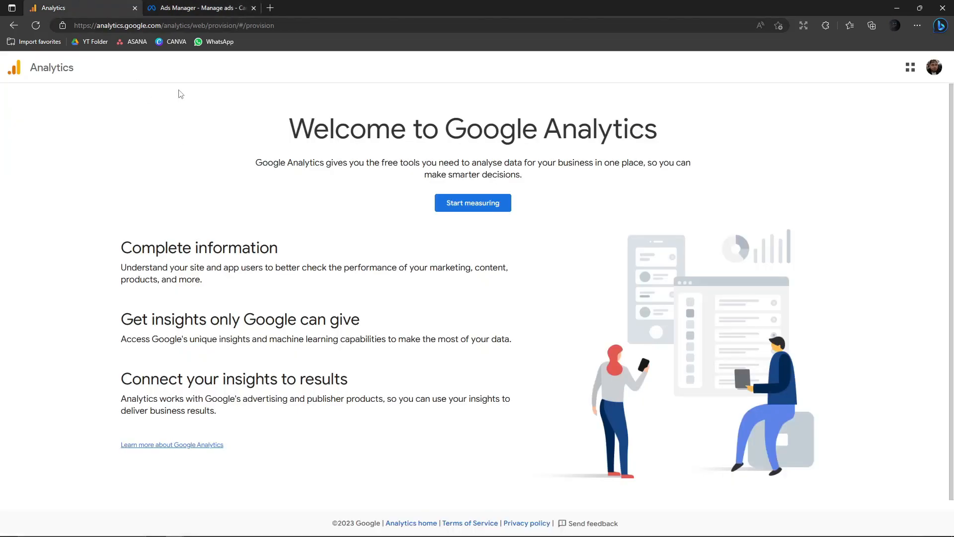
pyautogui.click(187, 6)
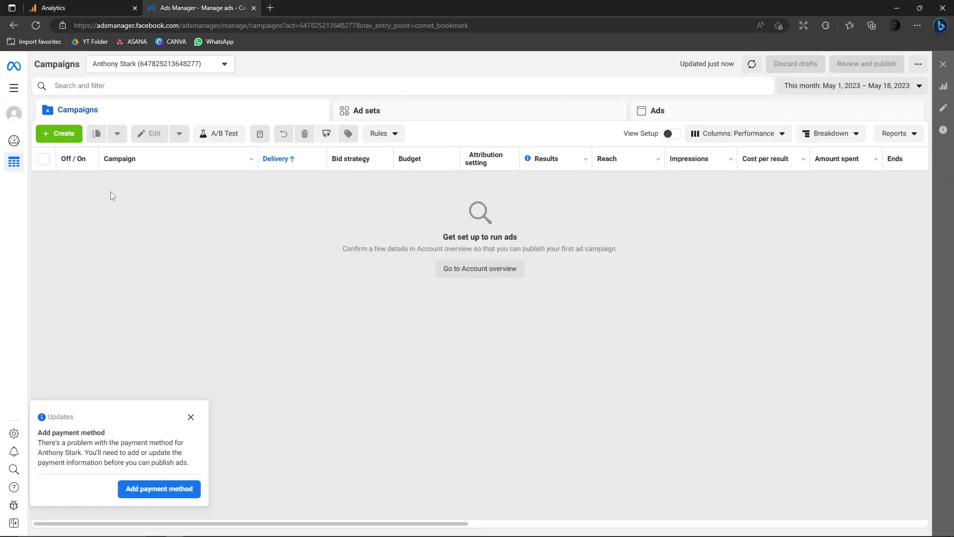
# - Dismiss the payment method notice in Ads Manager and briefly view the list of all business tools
pyautogui.click(191, 417)
pyautogui.click(15, 90)
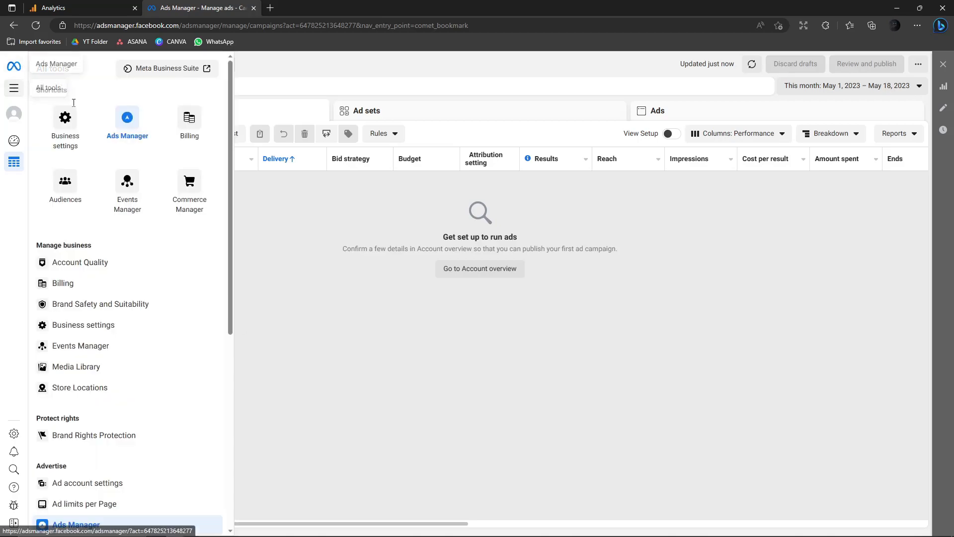
pyautogui.click(477, 357)
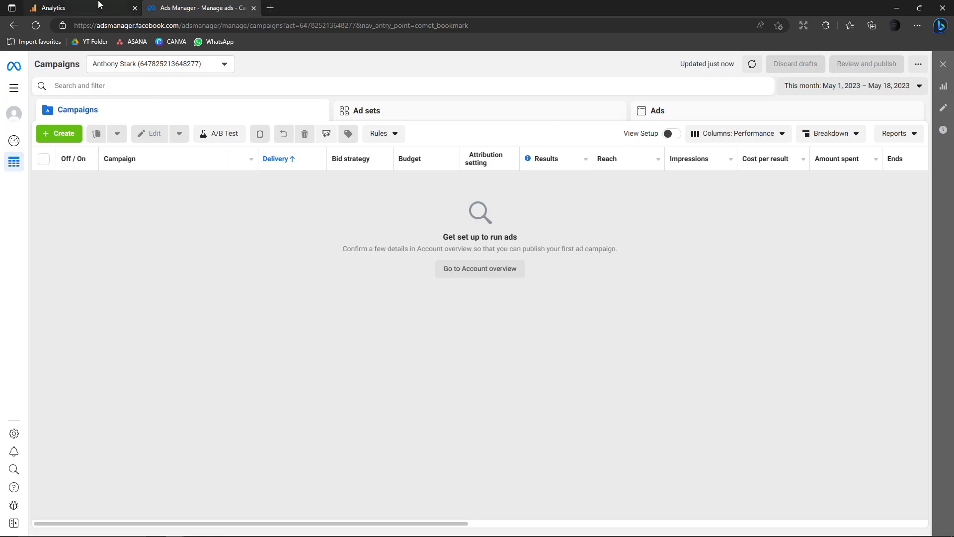
# - Reorder the open browser pages so that Analytics comes after Ads Manager
pyautogui.moveTo(97, 5)
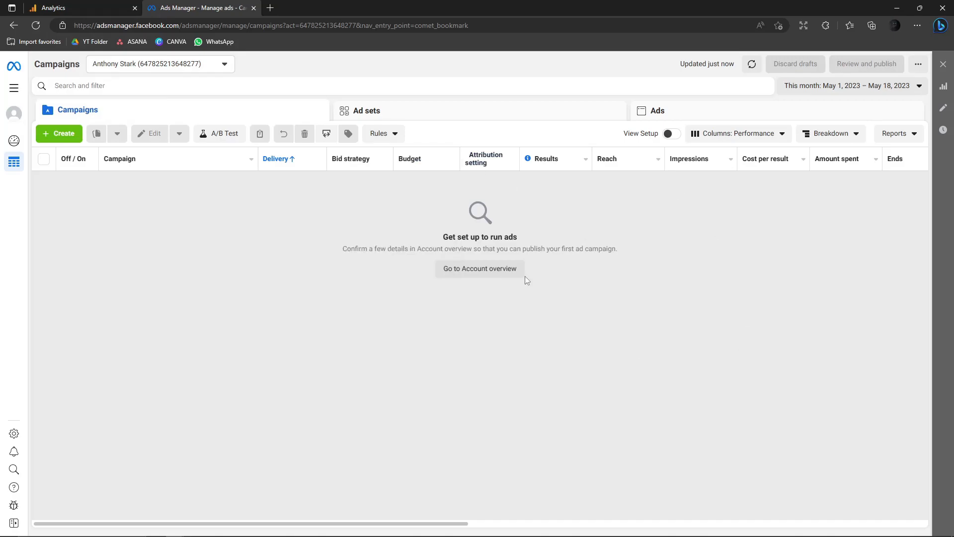
pyautogui.moveTo(101, 5); pyautogui.dragTo(221, 6)
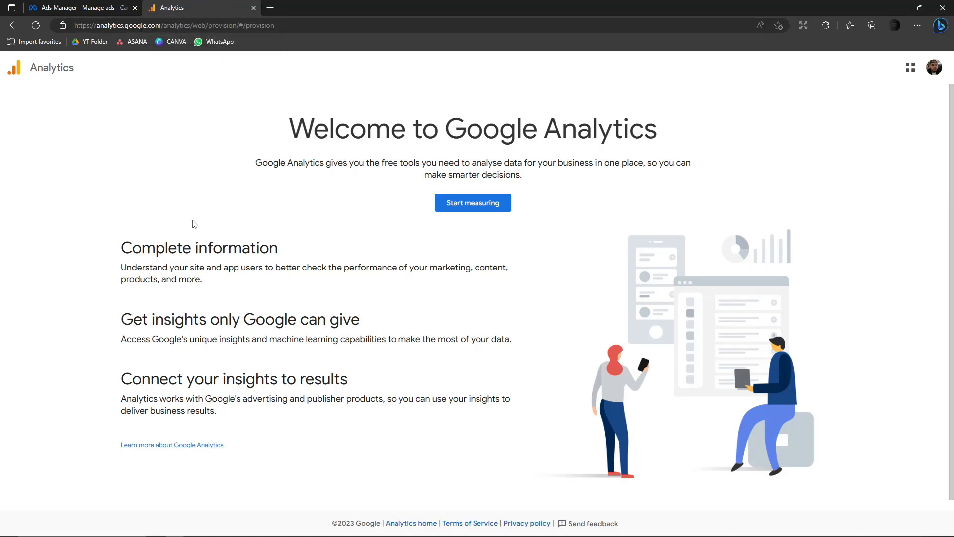
pyautogui.scroll(-1, 193, 218)
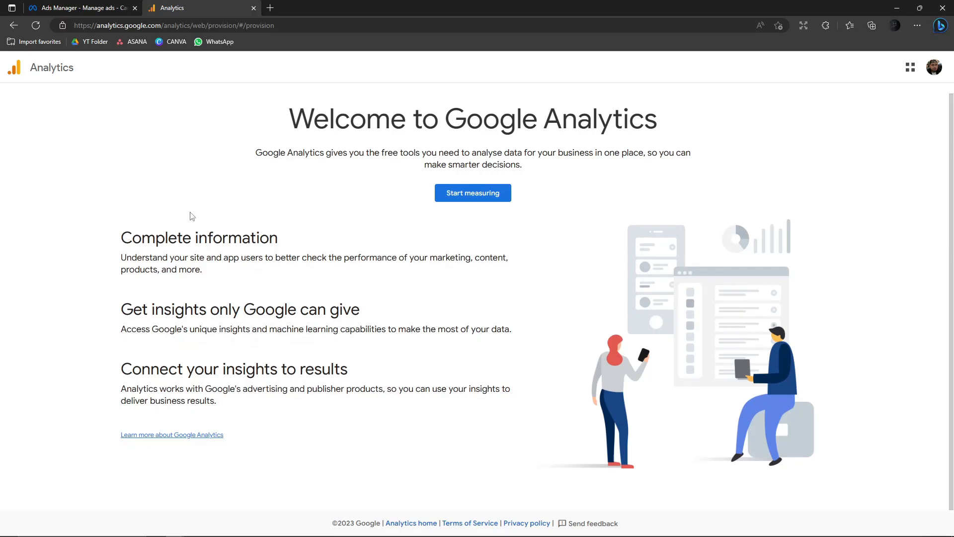
pyautogui.scroll(1, 192, 216)
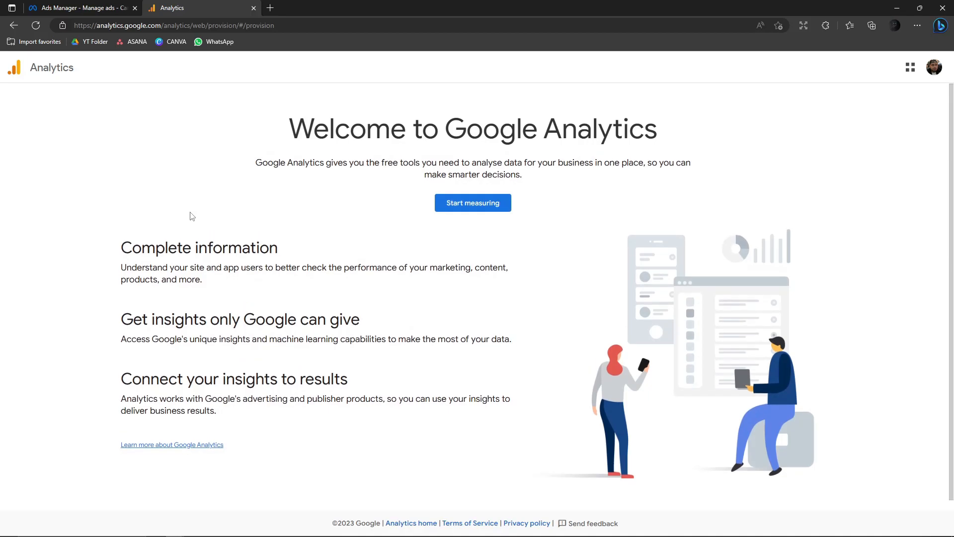
pyautogui.scroll(-1, 87, 242)
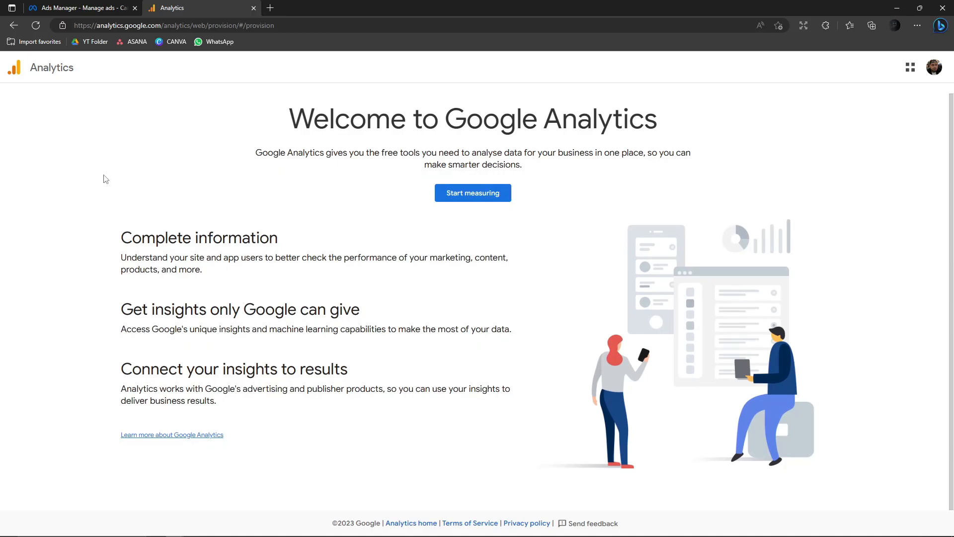
pyautogui.click(97, 6)
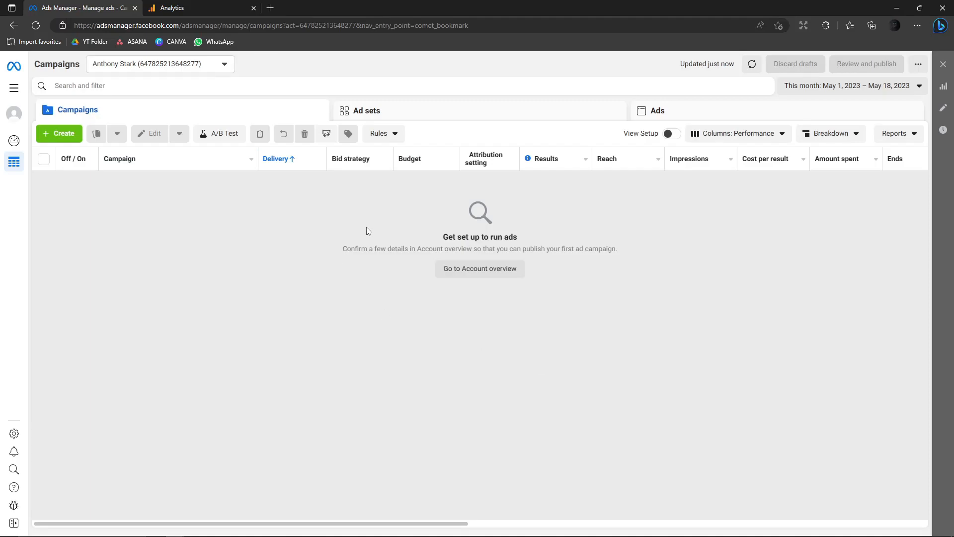
pyautogui.hotkey('ctrl', 'Tab')
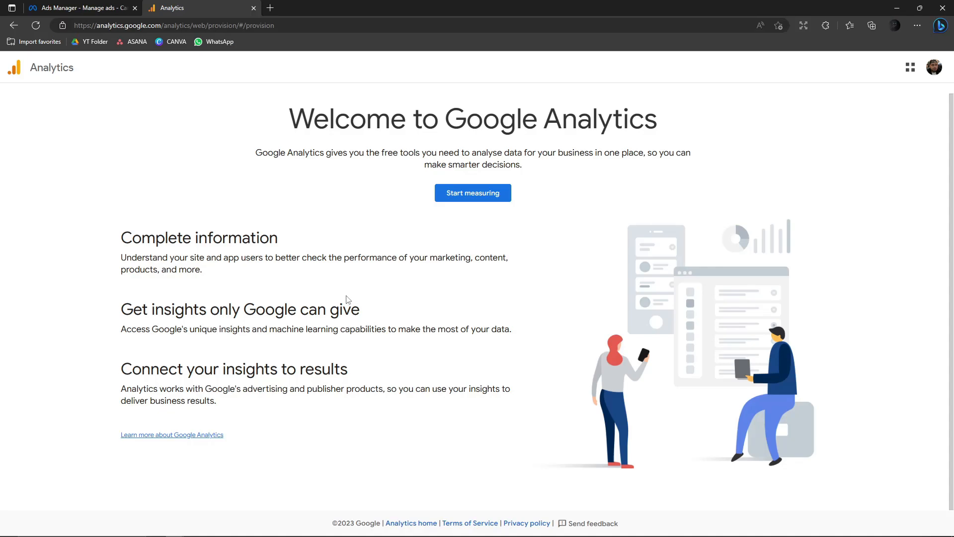
# - Close the Ads Manager page and leave only Google Analytics open
pyautogui.click(63, 7)
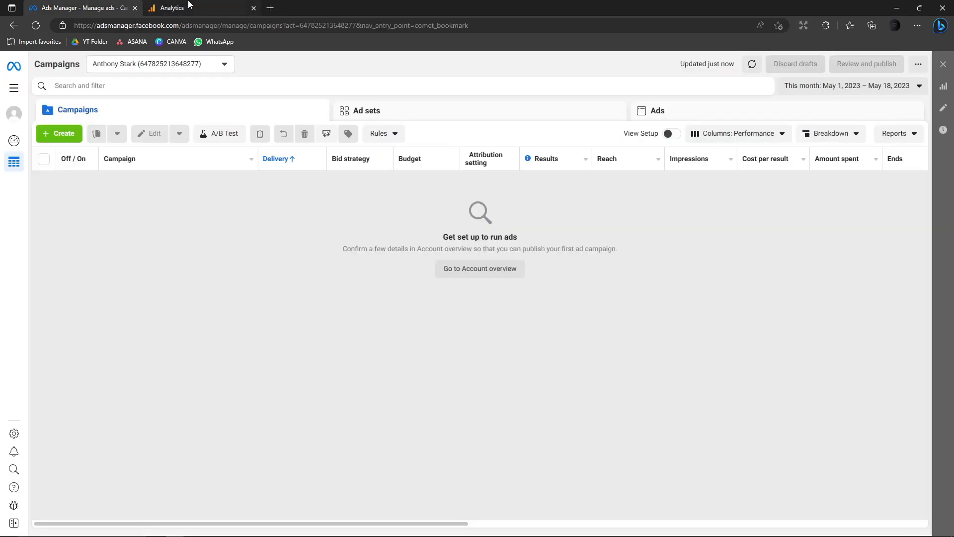
pyautogui.click(134, 7)
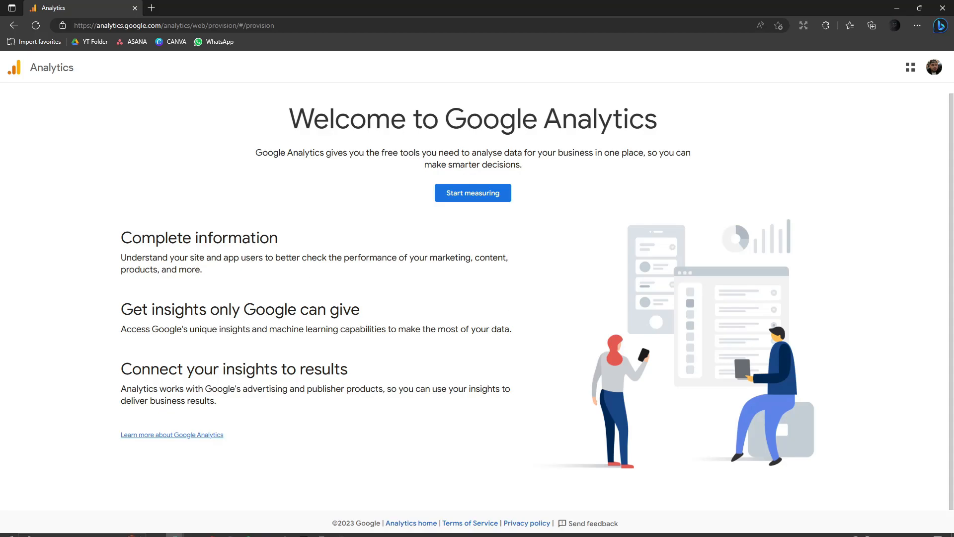
pyautogui.click(267, 529)
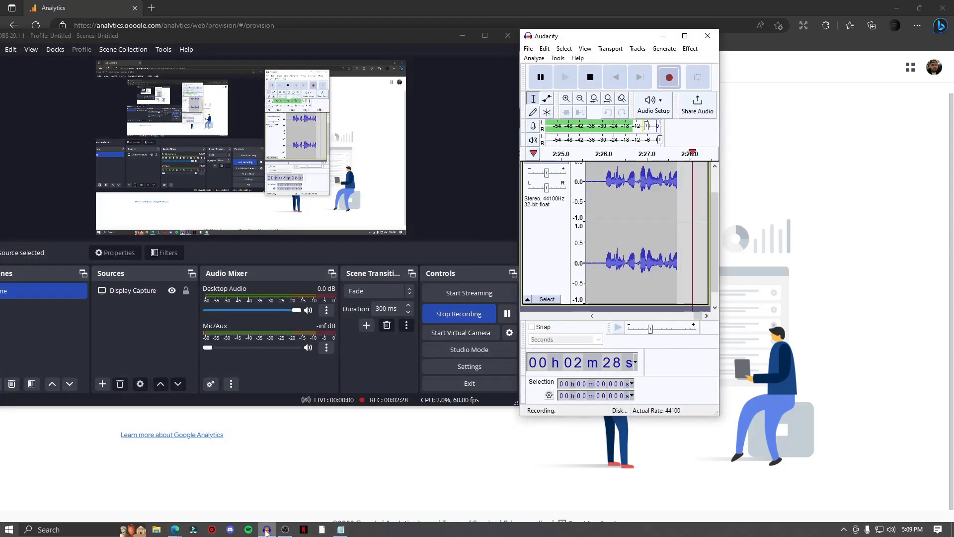
pyautogui.click(266, 531)
pyautogui.click(285, 530)
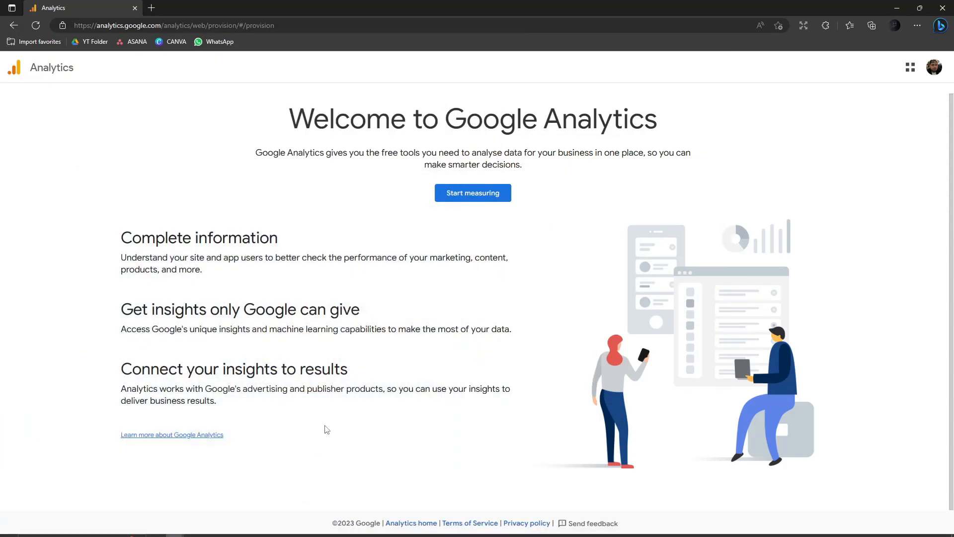
pyautogui.click(291, 27)
pyautogui.click(290, 27)
pyautogui.click(291, 27)
pyautogui.click(62, 26)
pyautogui.click(286, 26)
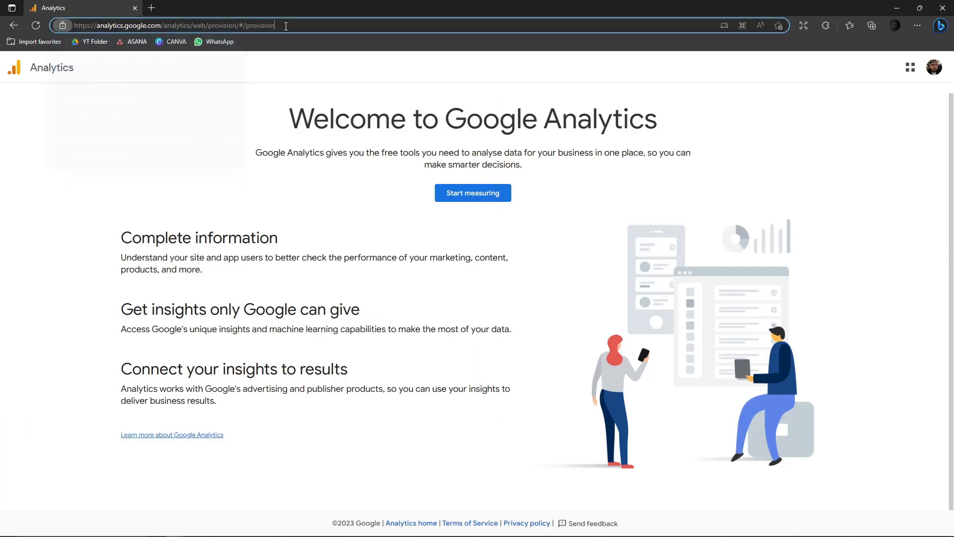
pyautogui.moveTo(286, 26); pyautogui.dragTo(76, 26)
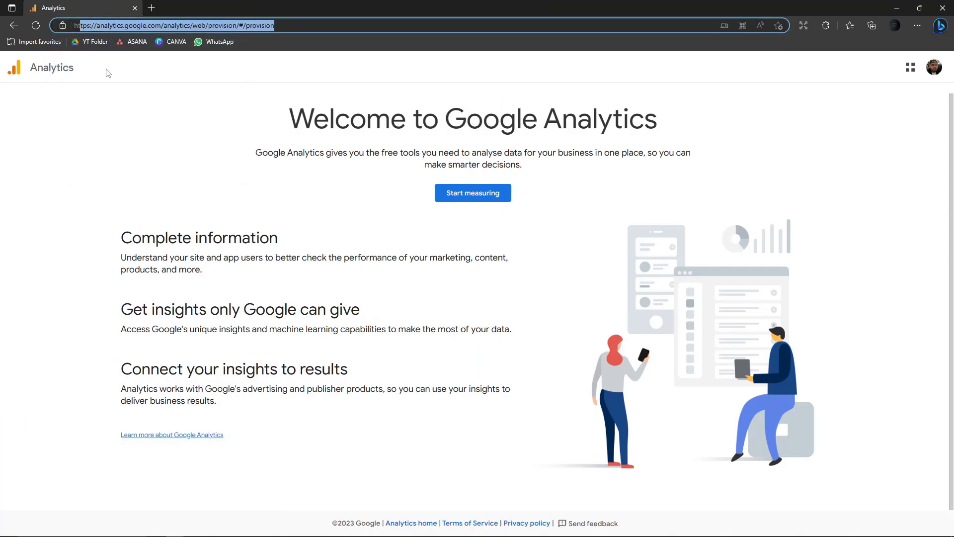
pyautogui.click(166, 179)
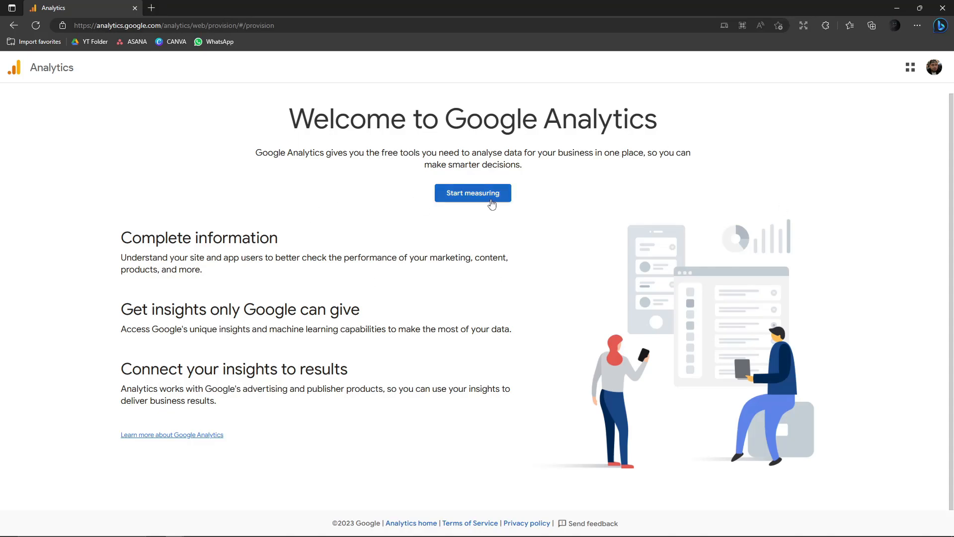
# - Switch Analytics to the last listed Google account and start the measurement setup
pyautogui.click(934, 67)
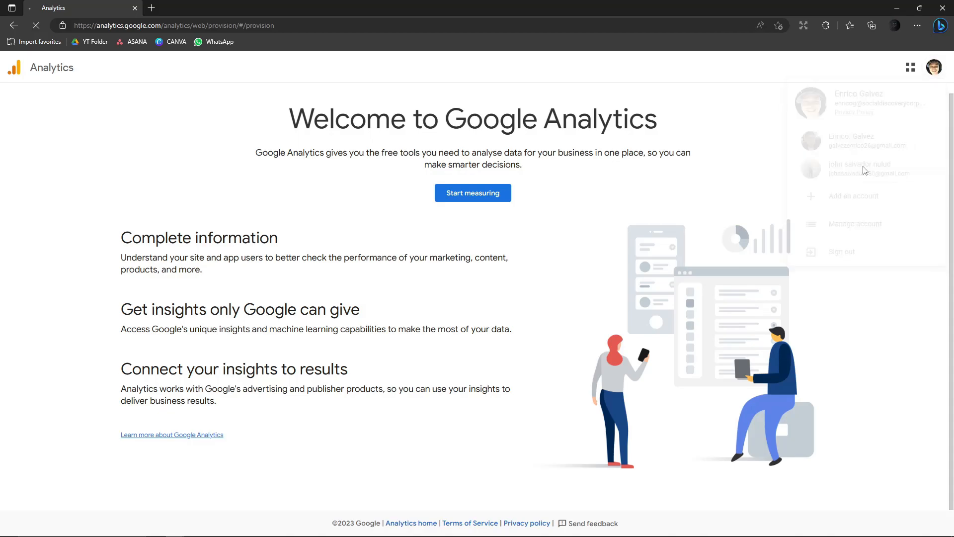
pyautogui.click(863, 169)
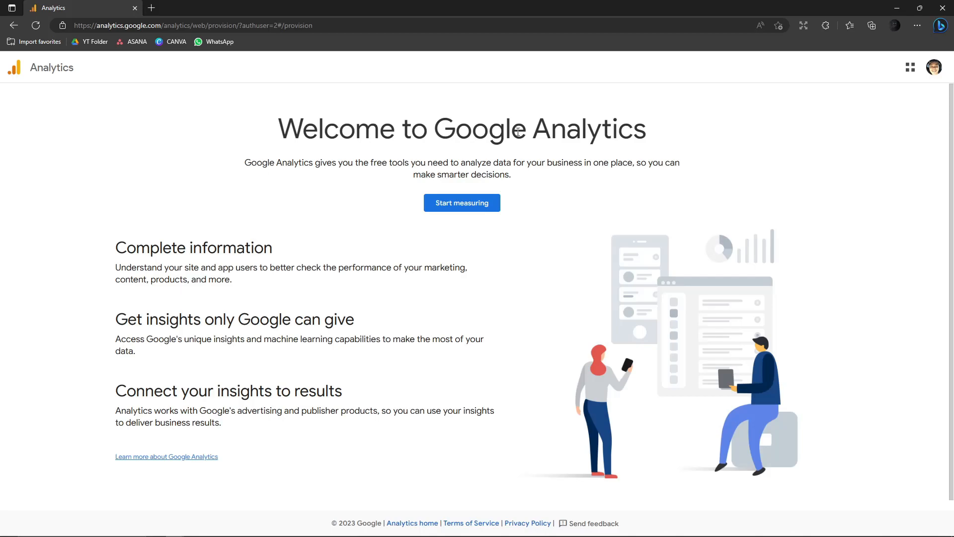
pyautogui.click(489, 205)
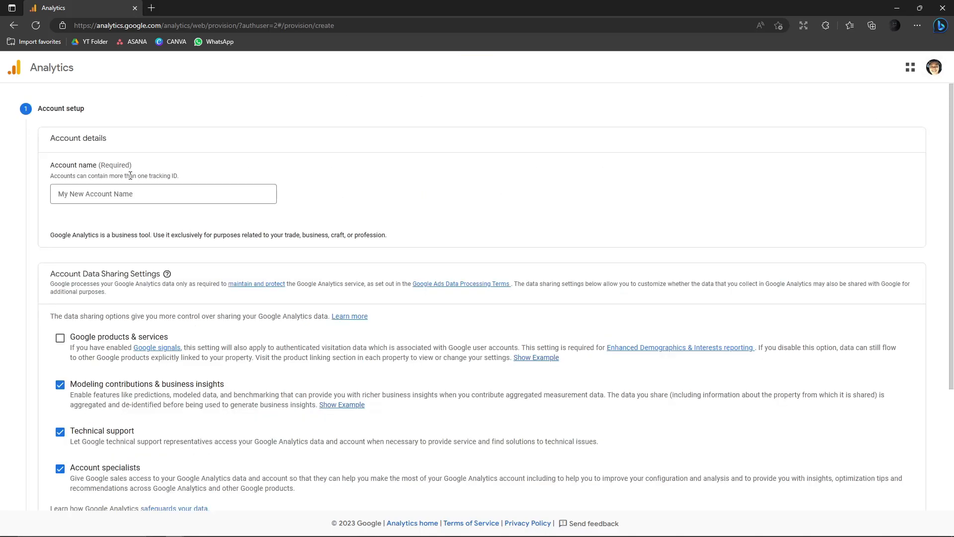
# - Name the new Analytics account Lezztry in the account details
pyautogui.scroll(-3, 198, 169)
pyautogui.scroll(3, 398, 197)
pyautogui.scroll(-3, 397, 198)
pyautogui.scroll(3, 397, 198)
pyautogui.click(248, 194)
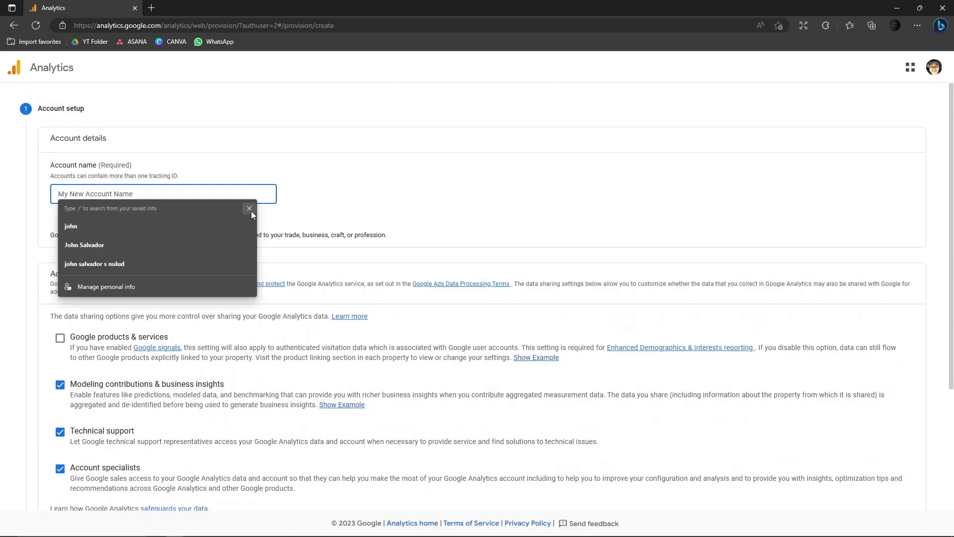
pyautogui.click(250, 209)
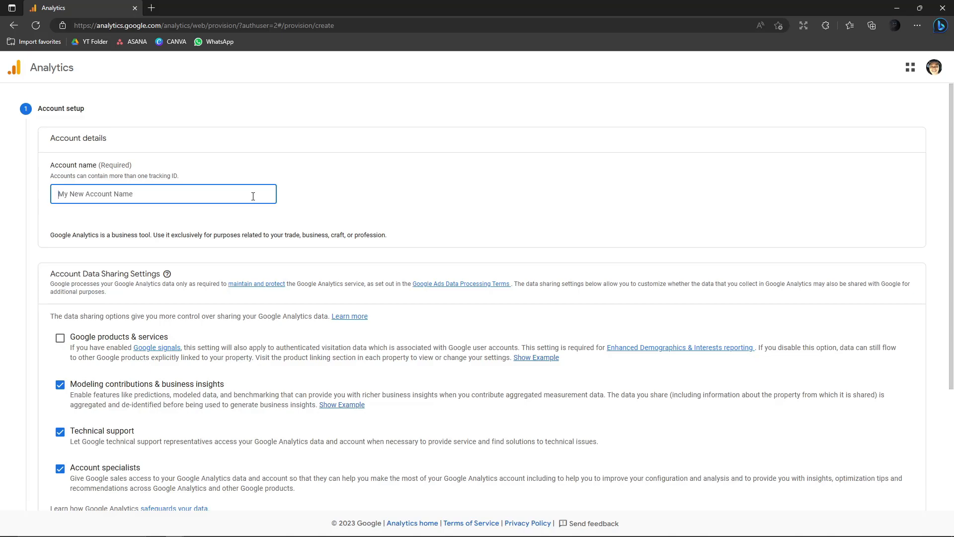
pyautogui.write('Lezzrry')
# - Examine the account data sharing settings and the remaining stages of the account setup form
pyautogui.scroll(-1, 253, 196)
pyautogui.scroll(-2, 211, 191)
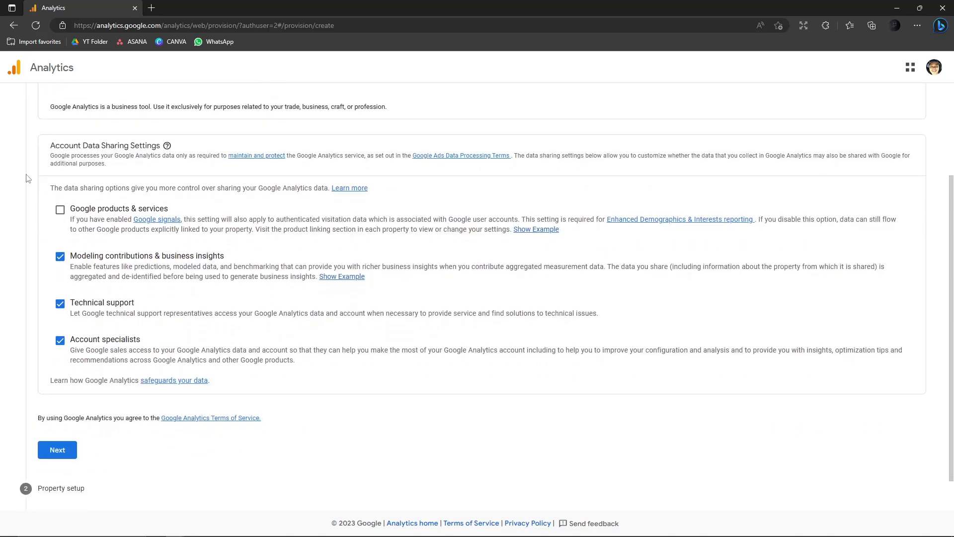
pyautogui.scroll(-2, 212, 191)
pyautogui.scroll(5, 114, 259)
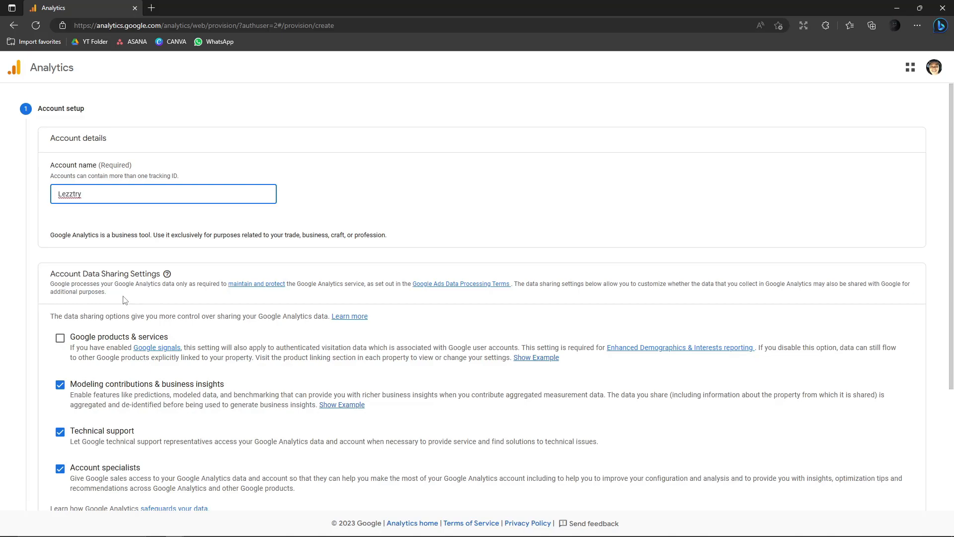
pyautogui.scroll(-2, 125, 299)
pyautogui.scroll(2, 124, 300)
pyautogui.scroll(-3, 192, 316)
pyautogui.scroll(1, 128, 370)
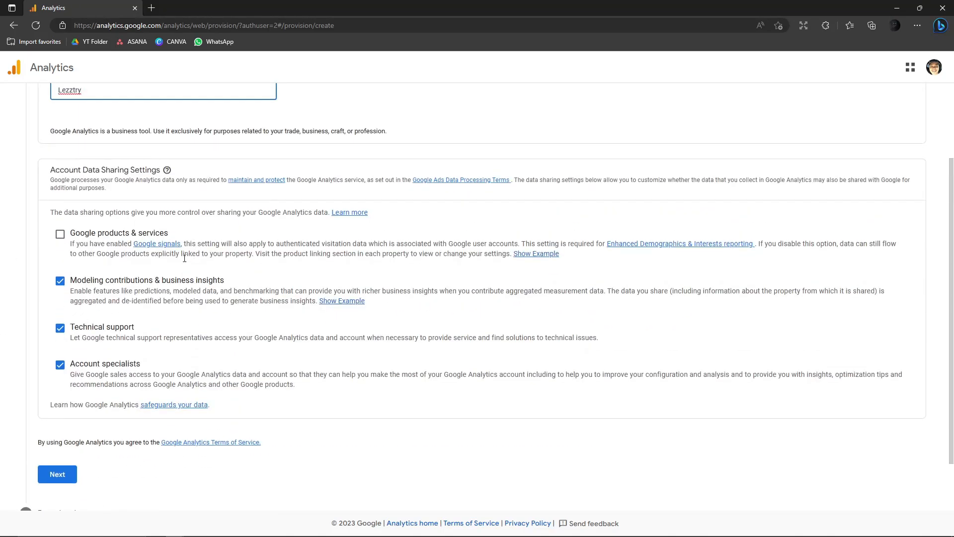
pyautogui.scroll(-1, 93, 289)
pyautogui.scroll(3, 93, 289)
pyautogui.scroll(-3, 93, 291)
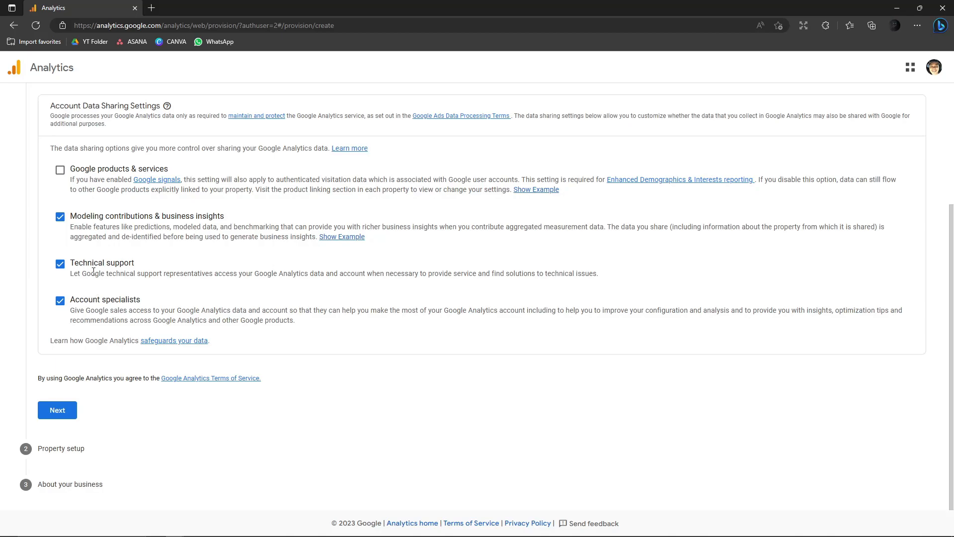
# - Try enabling the Google products & services data sharing option and clear it again
pyautogui.scroll(2, 95, 293)
pyautogui.click(60, 299)
pyautogui.click(60, 299)
pyautogui.click(60, 299)
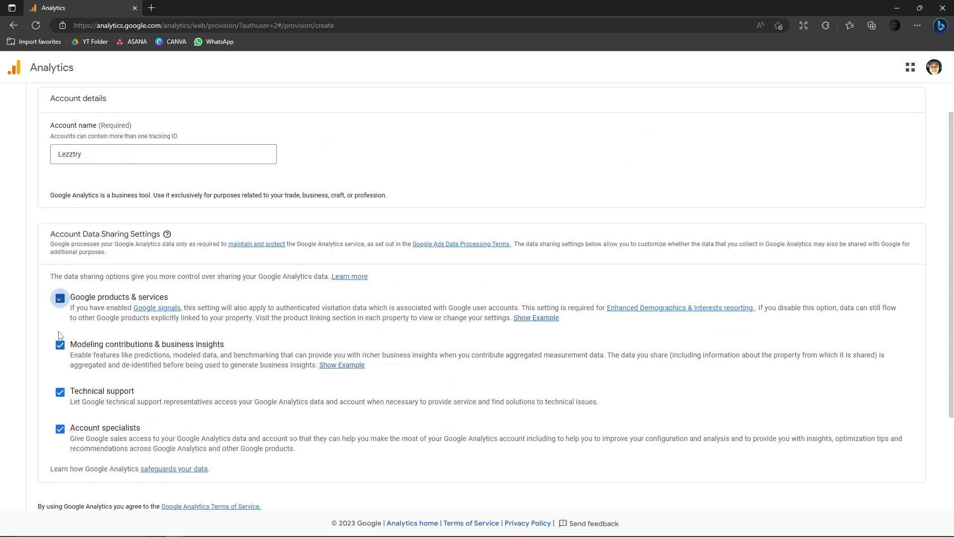
pyautogui.click(60, 299)
pyautogui.scroll(-3, 363, 394)
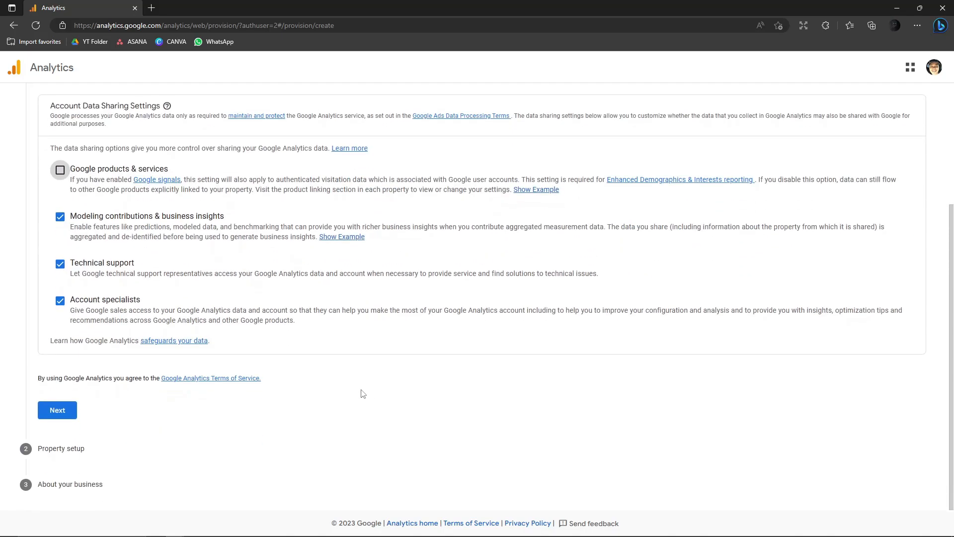
# - Continue from the account details to the property setup and name the new property Lezztry 1
pyautogui.click(67, 412)
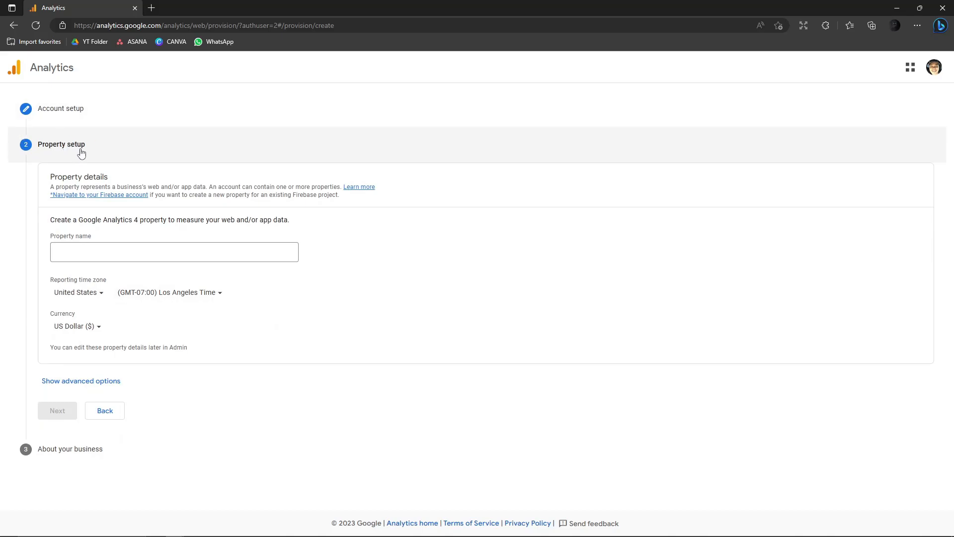
pyautogui.click(85, 251)
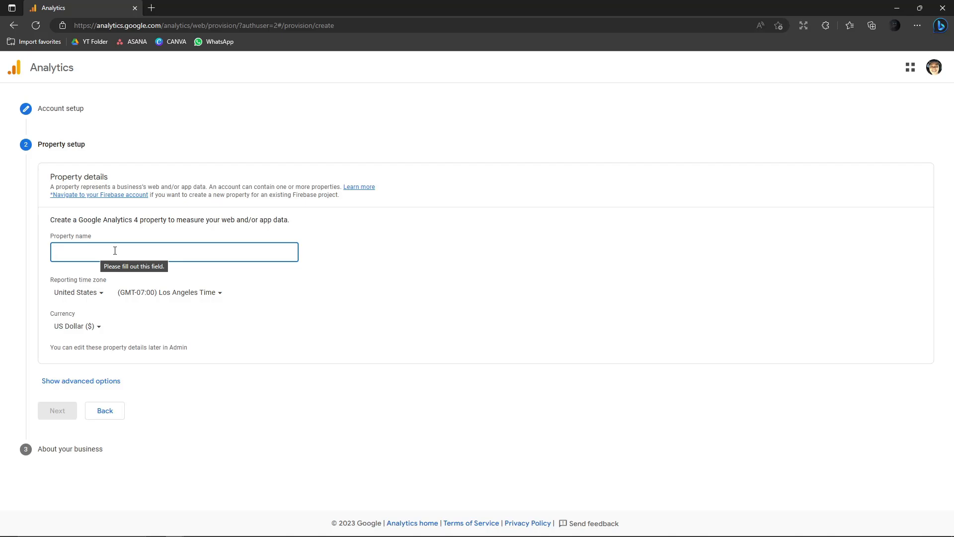
pyautogui.click(60, 108)
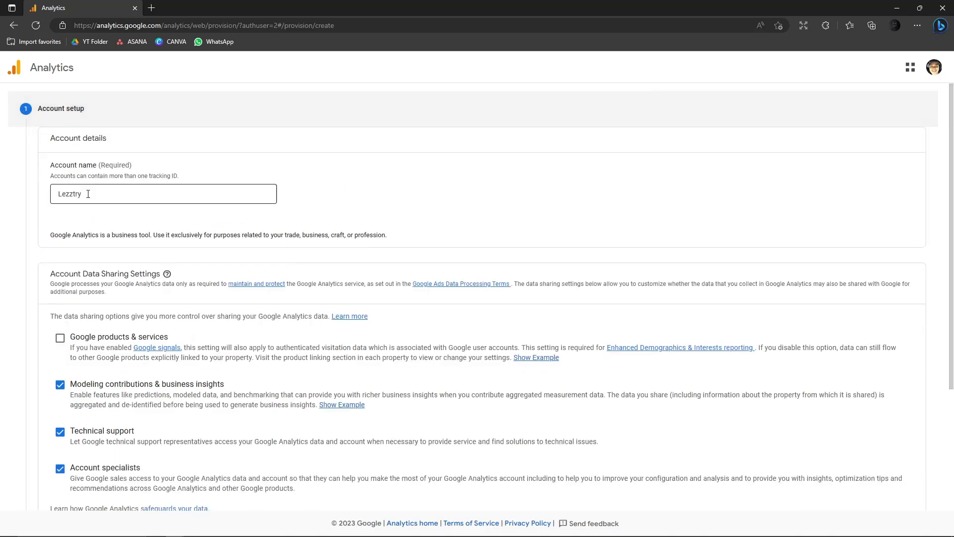
pyautogui.scroll(-3, 89, 199)
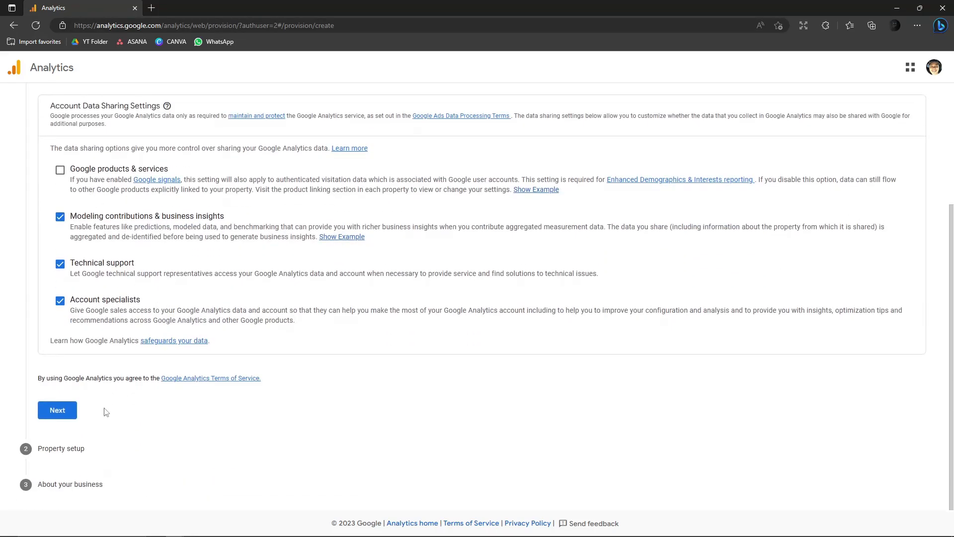
pyautogui.click(52, 450)
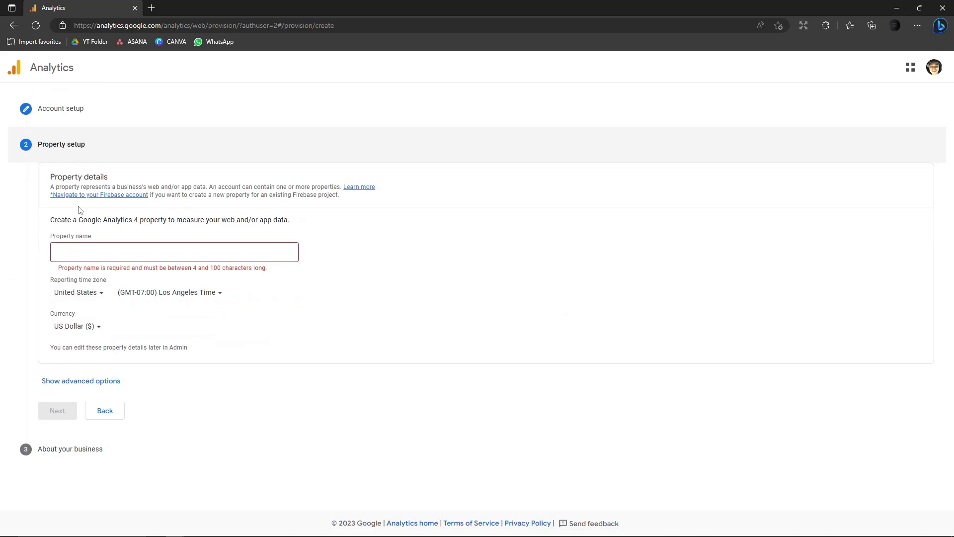
pyautogui.click(110, 255)
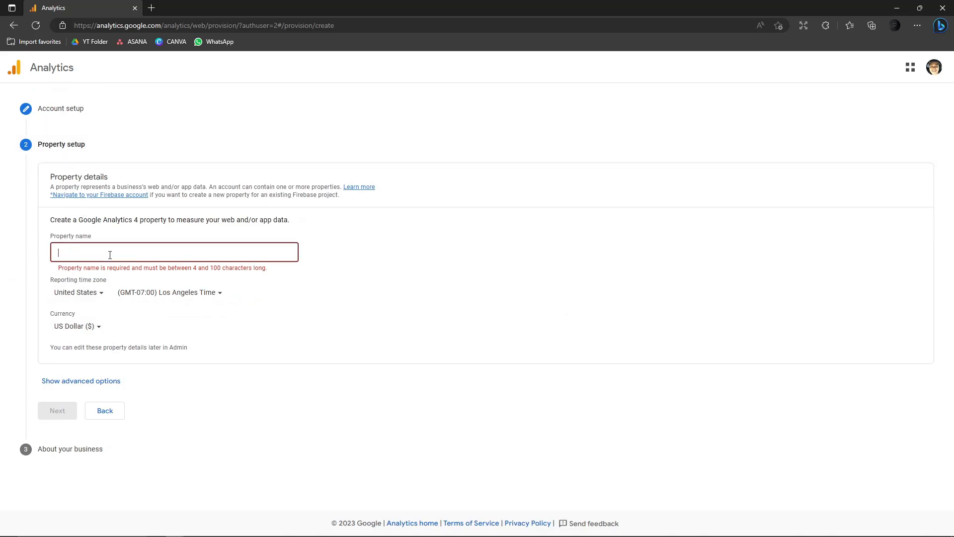
pyautogui.write('Lezztry 1')
# - Set the country for the property's reporting time zone to Philippines
pyautogui.click(98, 298)
pyautogui.scroll(-1, 96, 373)
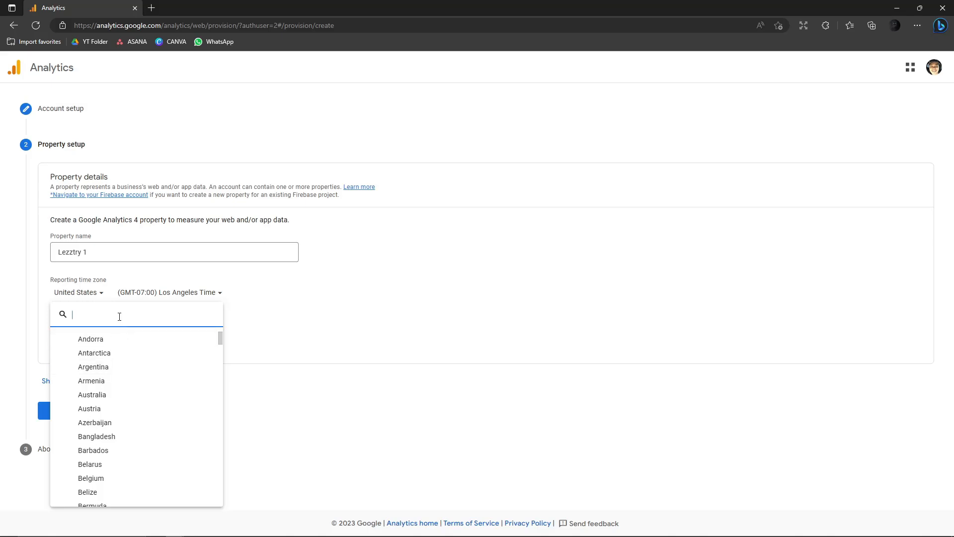
pyautogui.write('phili')
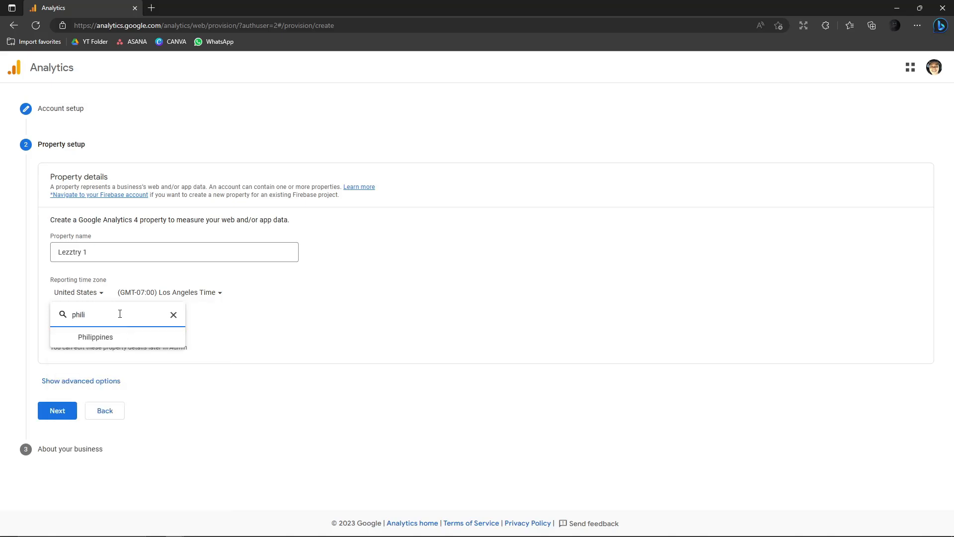
pyautogui.click(124, 340)
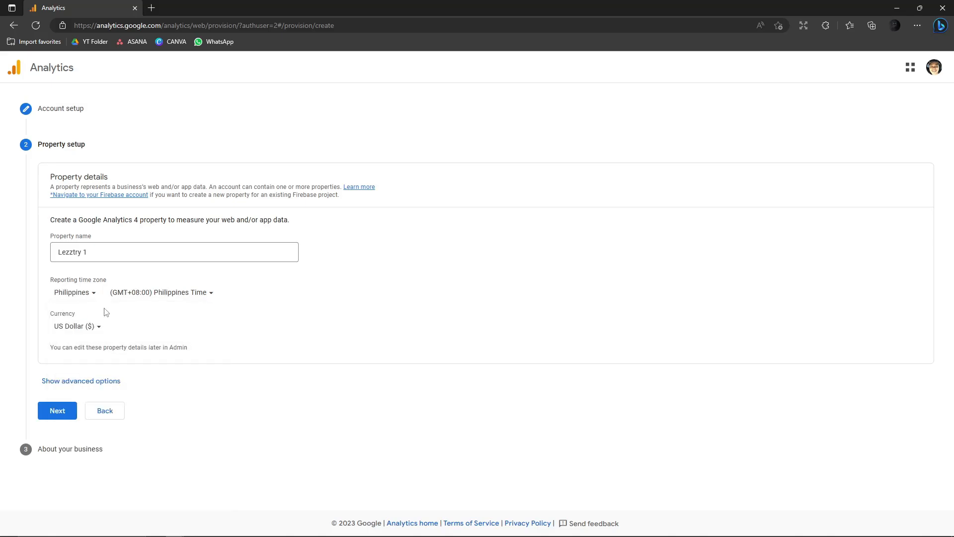
pyautogui.click(92, 301)
pyautogui.scroll(-1, 108, 407)
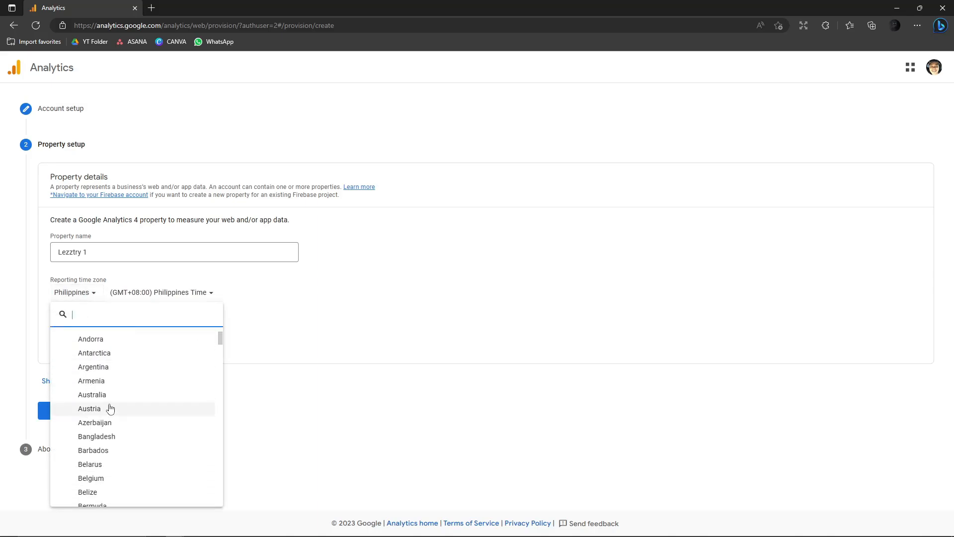
pyautogui.click(473, 348)
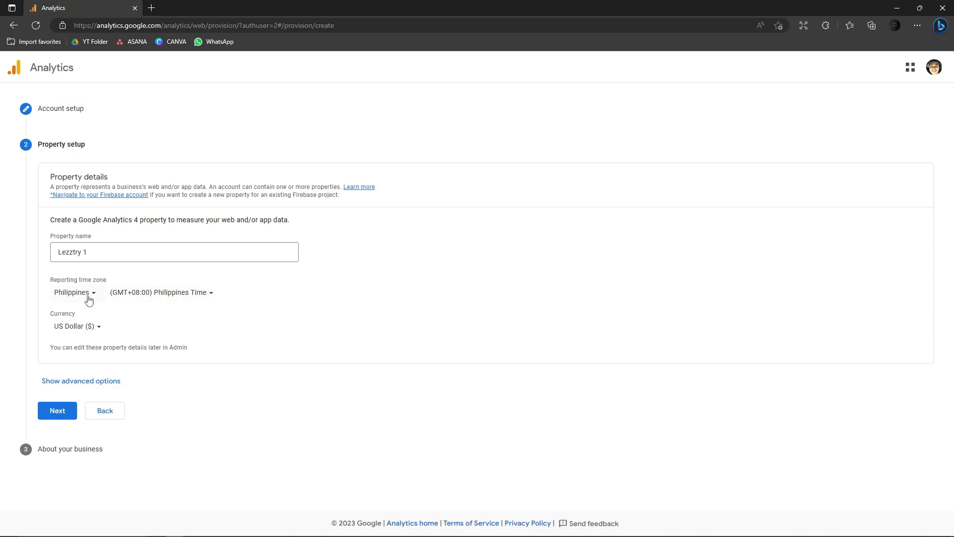
# - Set the property's currency to Philippine Peso (₱)
pyautogui.click(95, 332)
pyautogui.scroll(-4, 149, 253)
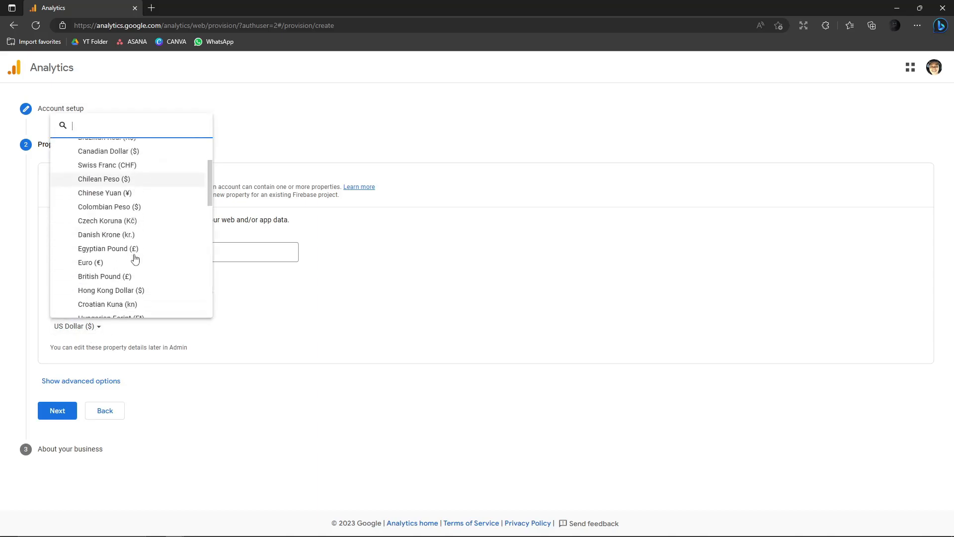
pyautogui.write('phi')
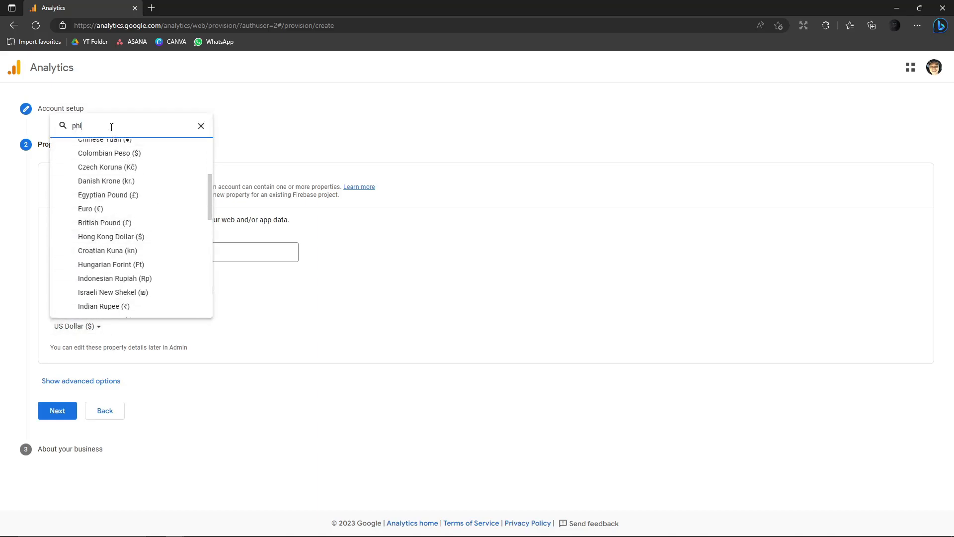
pyautogui.click(119, 307)
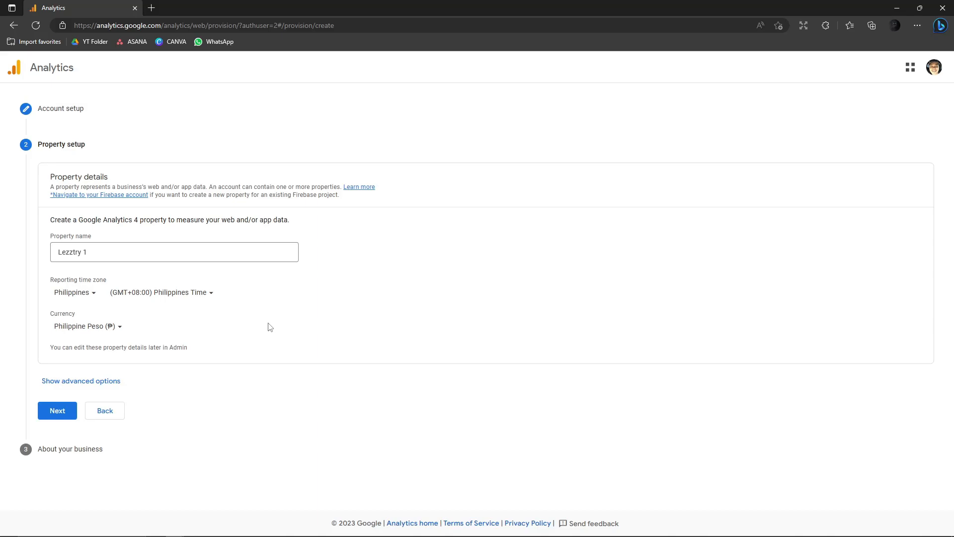
# - Examine the advanced property options for creating a Universal Analytics property, leaving them hidden again
pyautogui.click(91, 381)
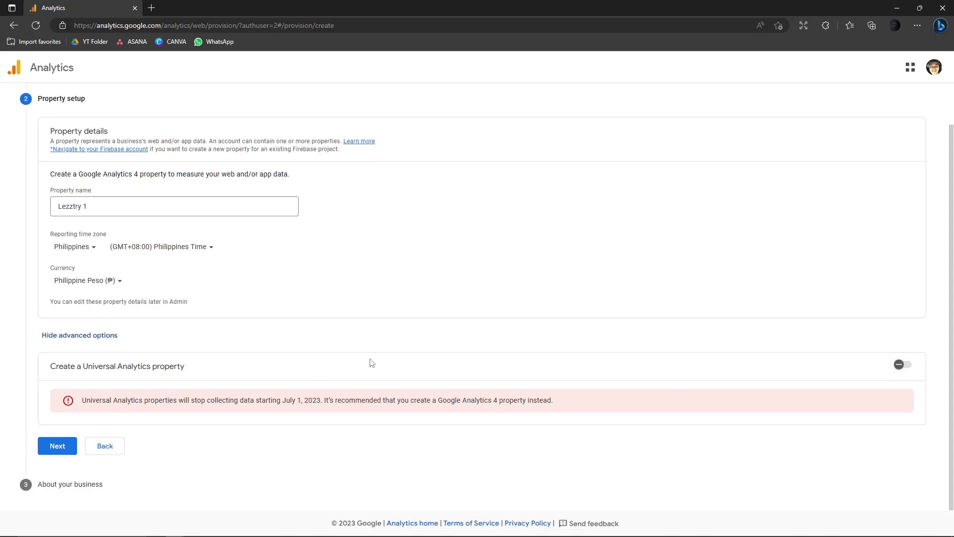
pyautogui.click(95, 336)
pyautogui.click(103, 381)
pyautogui.click(93, 380)
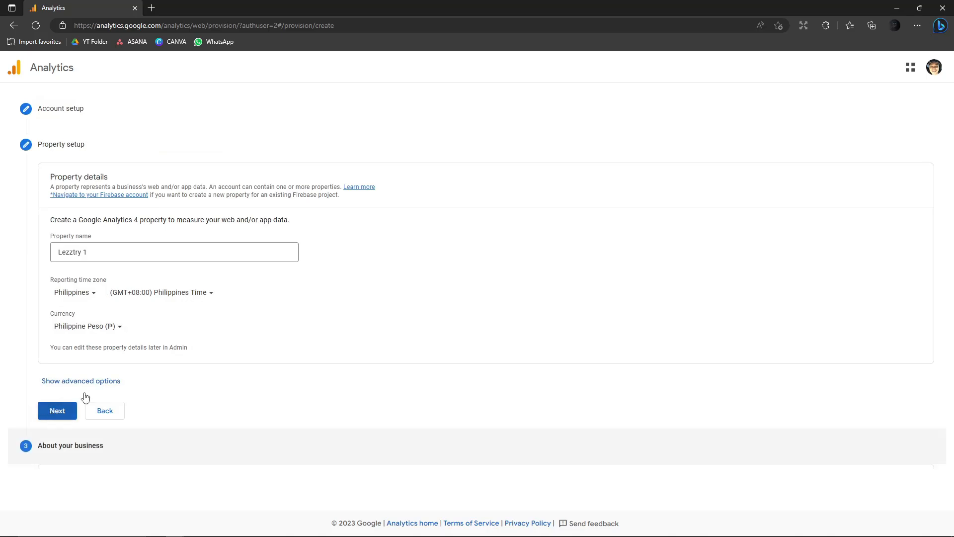
# - Continue to the business information stage and look over its questions
pyautogui.click(55, 411)
pyautogui.scroll(-2, 396, 277)
pyautogui.scroll(2, 338, 275)
pyautogui.scroll(-2, 191, 265)
pyautogui.doubleClick(84, 167)
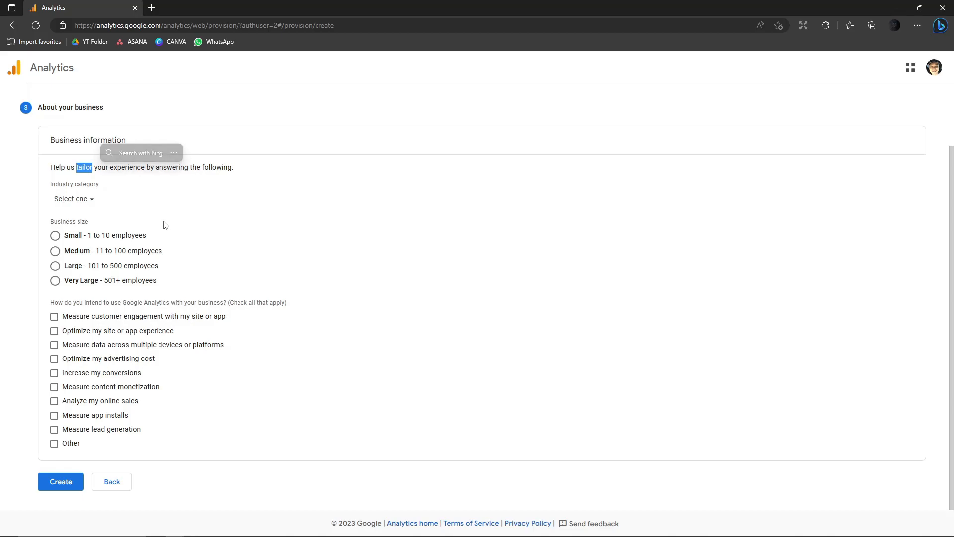
pyautogui.click(129, 202)
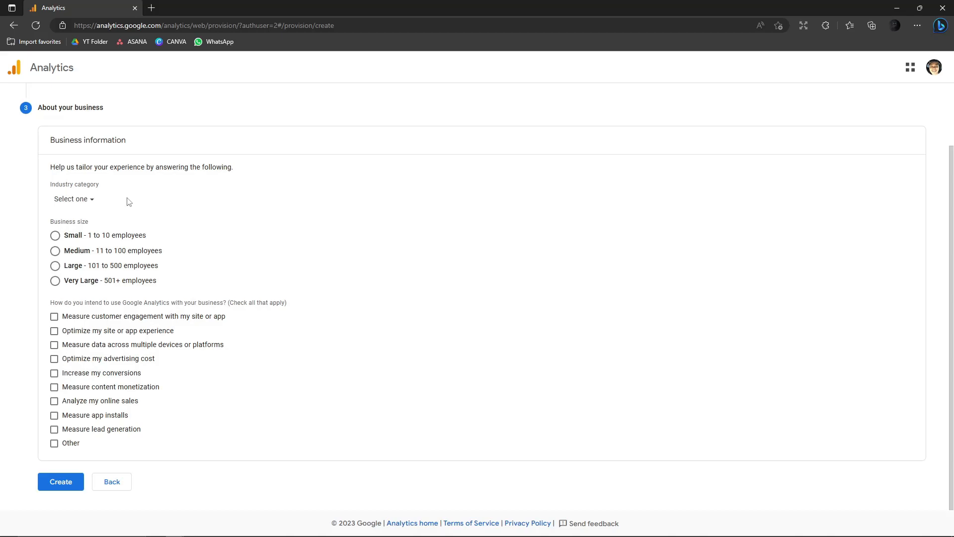
# - Set the industry category of the business to Games
pyautogui.click(82, 203)
pyautogui.scroll(-1, 118, 271)
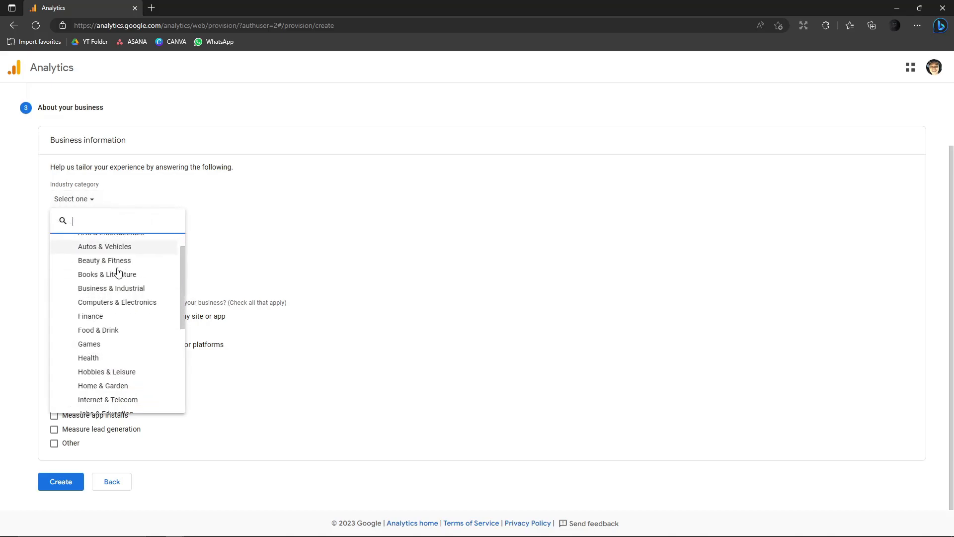
pyautogui.scroll(-3, 110, 348)
pyautogui.scroll(-2, 110, 354)
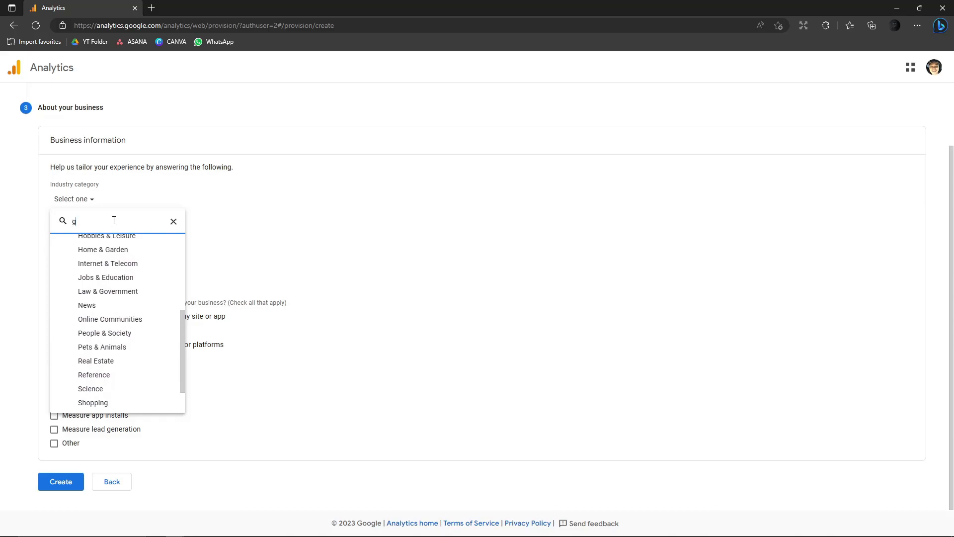
pyautogui.write('ga')
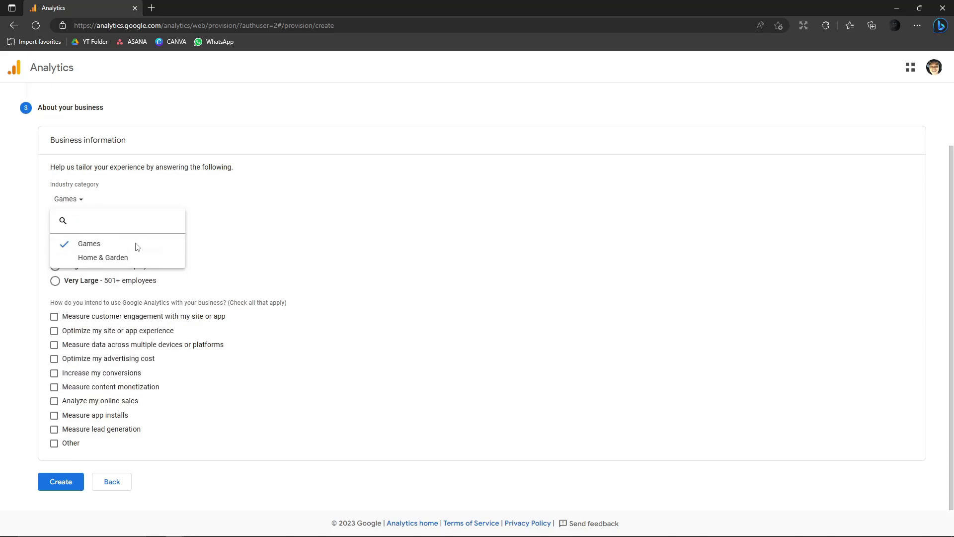
pyautogui.click(134, 245)
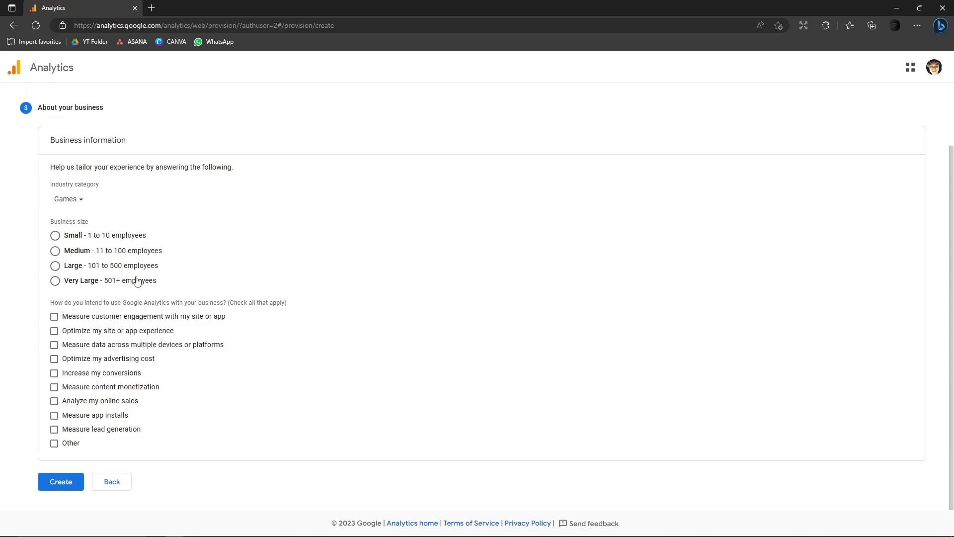
# - Try the different business size options and settle on Small - 1 to 10 employees
pyautogui.click(55, 235)
pyautogui.click(55, 265)
pyautogui.click(55, 281)
pyautogui.click(55, 235)
pyautogui.moveTo(79, 168); pyautogui.dragTo(209, 168)
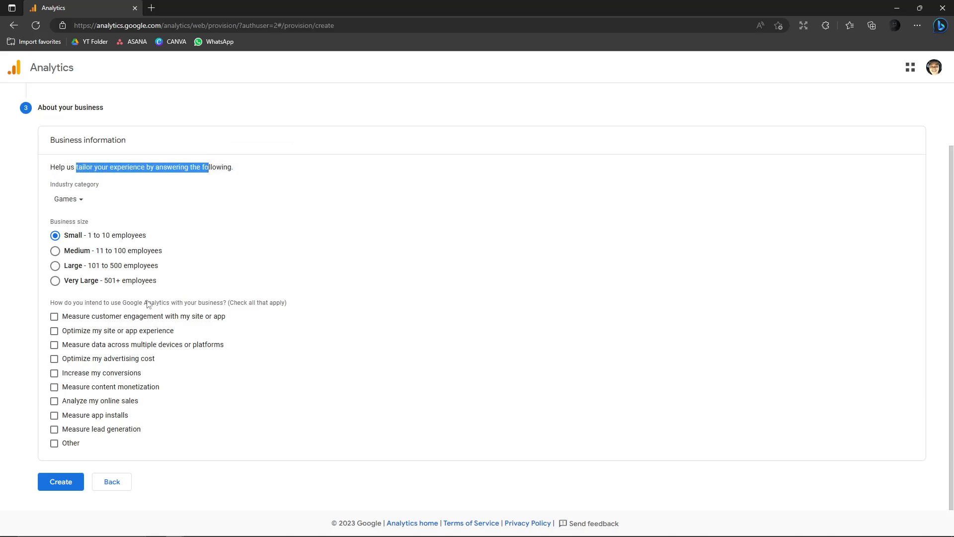
pyautogui.click(389, 324)
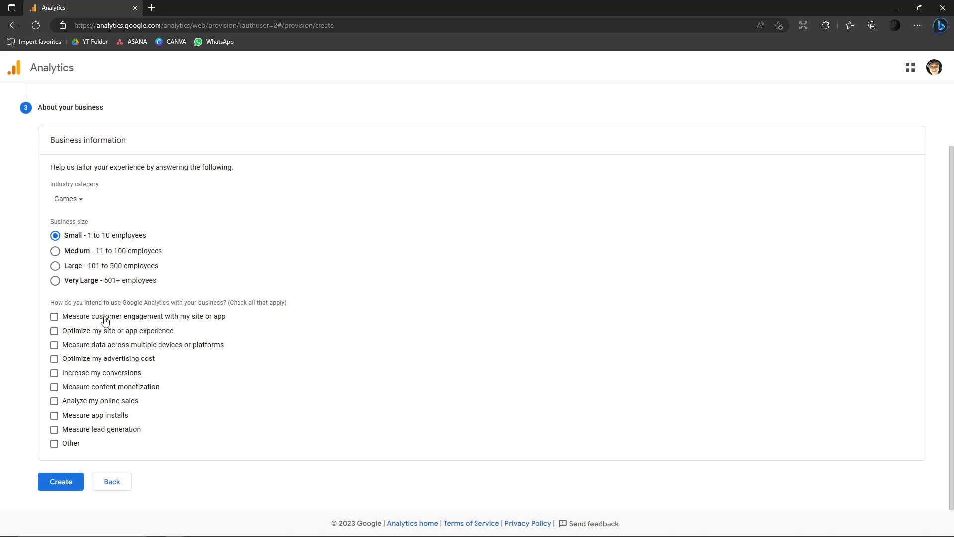
# - Select customer engagement measurement, site or app optimization, online sales analysis, increased conversions and lead generation measurement as the intended Analytics uses
pyautogui.click(54, 316)
pyautogui.click(54, 331)
pyautogui.doubleClick(77, 165)
pyautogui.click(95, 186)
pyautogui.click(54, 401)
pyautogui.click(55, 373)
pyautogui.click(54, 428)
# - Create the account and accept the Terms of Service Agreement together with the Data Processing Terms required by GDPR
pyautogui.click(63, 482)
pyautogui.scroll(-1, 403, 314)
pyautogui.scroll(1, 477, 325)
pyautogui.scroll(-1, 504, 330)
pyautogui.scroll(-5, 505, 331)
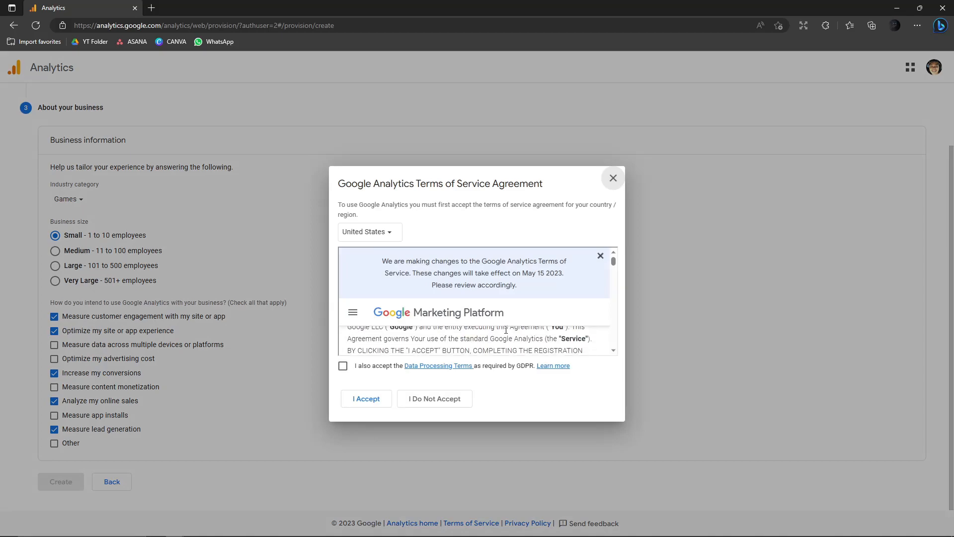
pyautogui.scroll(-5, 545, 335)
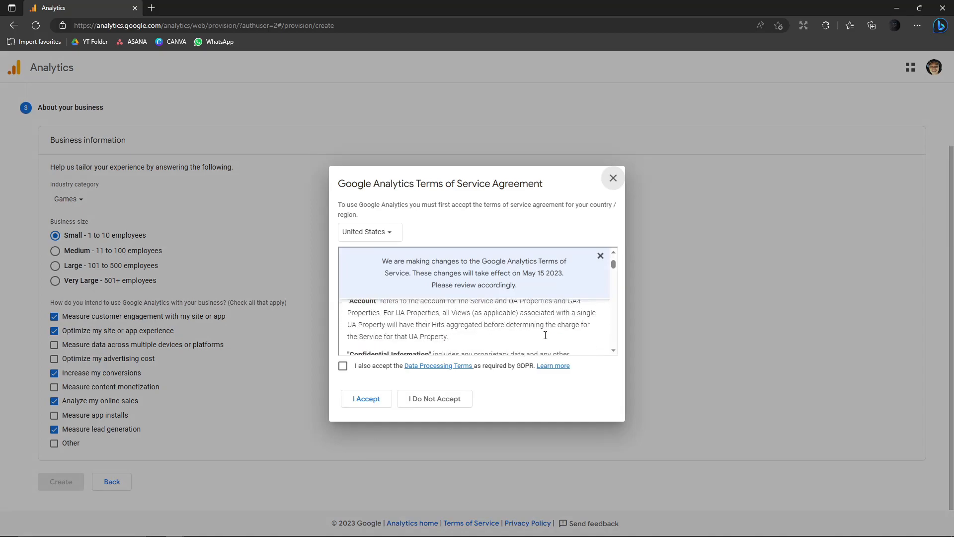
pyautogui.scroll(-1, 546, 335)
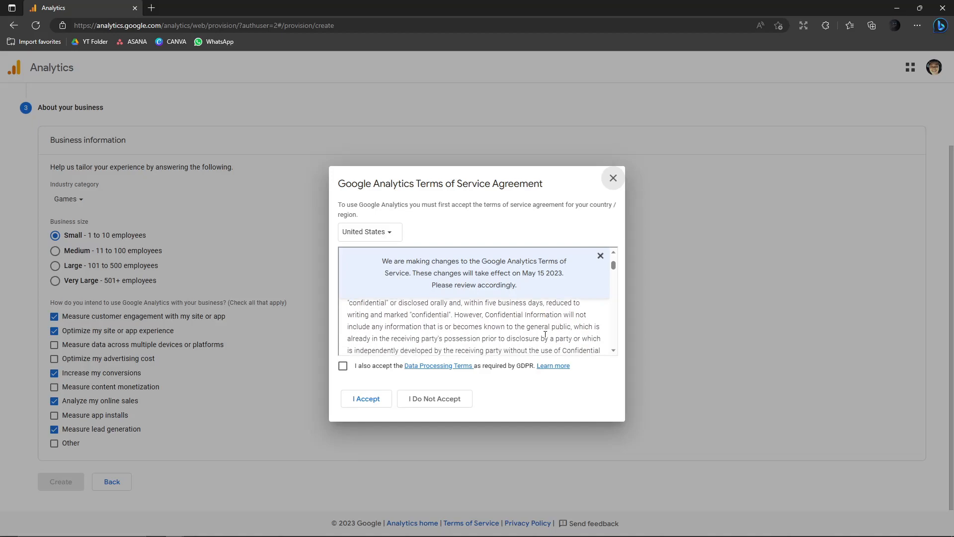
pyautogui.scroll(-8, 545, 335)
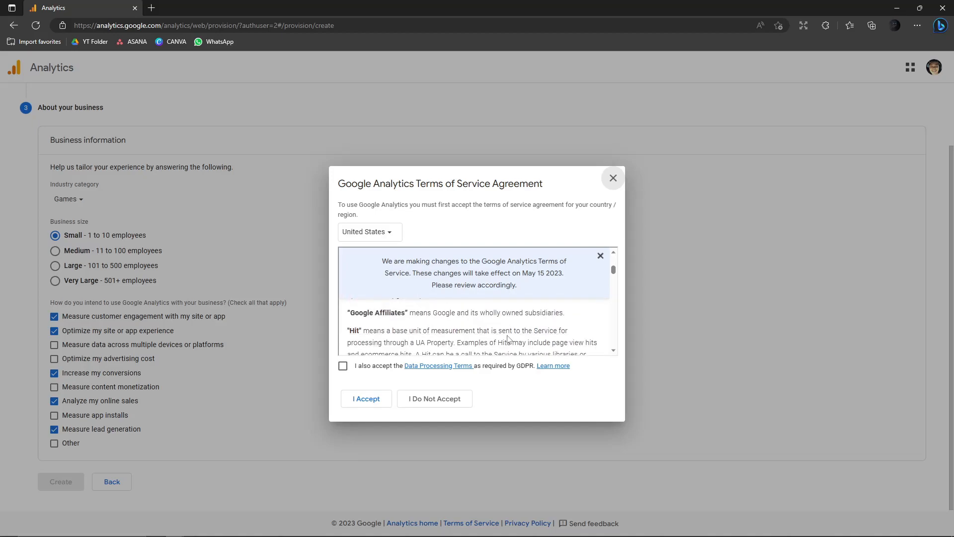
pyautogui.scroll(-3, 513, 341)
pyautogui.click(343, 366)
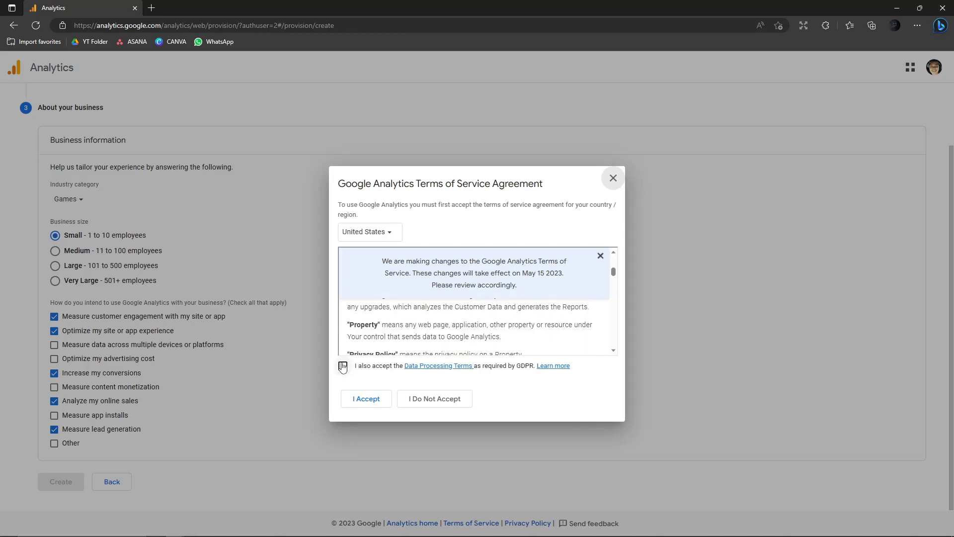
pyautogui.click(368, 399)
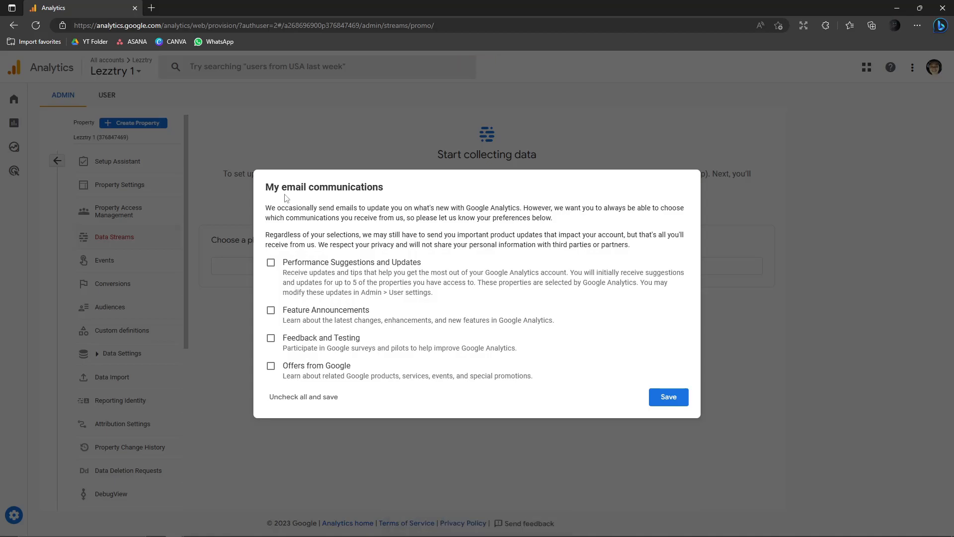
# - Try enabling all four email communication preferences and clear them again
pyautogui.moveTo(266, 190); pyautogui.dragTo(383, 188)
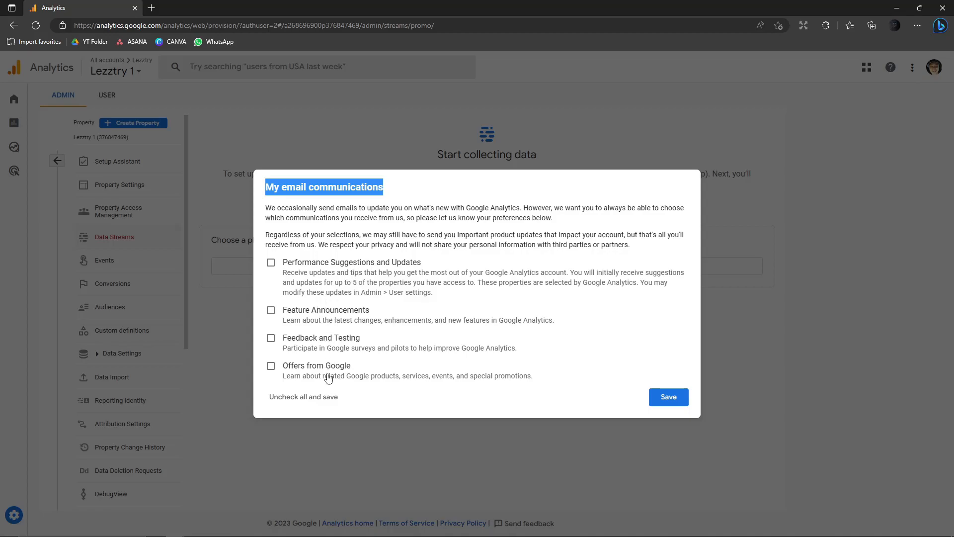
pyautogui.click(270, 262)
pyautogui.click(270, 310)
pyautogui.click(271, 338)
pyautogui.click(270, 366)
pyautogui.click(271, 366)
pyautogui.click(271, 338)
pyautogui.click(271, 310)
pyautogui.click(271, 262)
# - Enable the Feature Announcements, Feedback and Testing, and Offers from Google emails and save the communication preferences
pyautogui.click(271, 311)
pyautogui.click(271, 338)
pyautogui.click(271, 369)
pyautogui.click(658, 397)
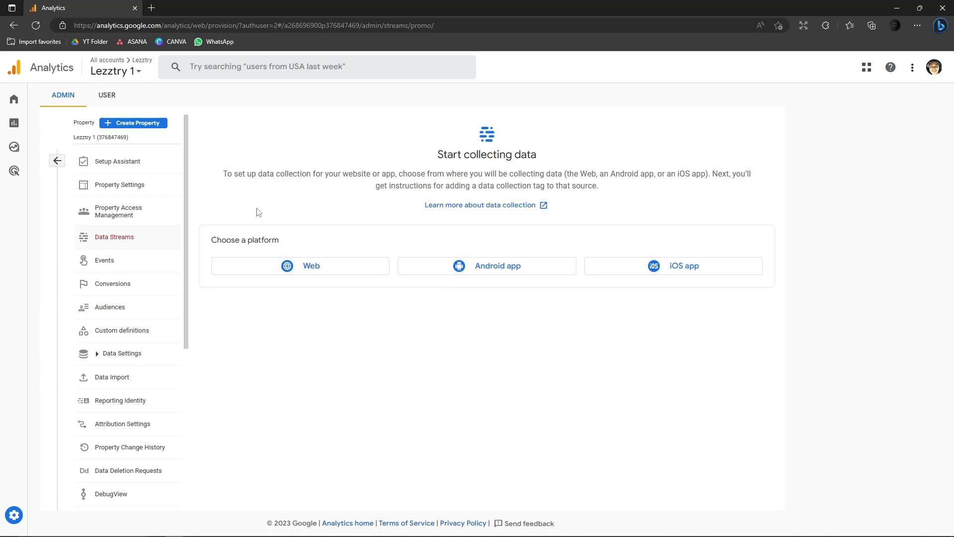
# - Examine the property's administration sections, its product links and the platforms offered for data collection
pyautogui.scroll(-7, 154, 234)
pyautogui.scroll(5, 154, 234)
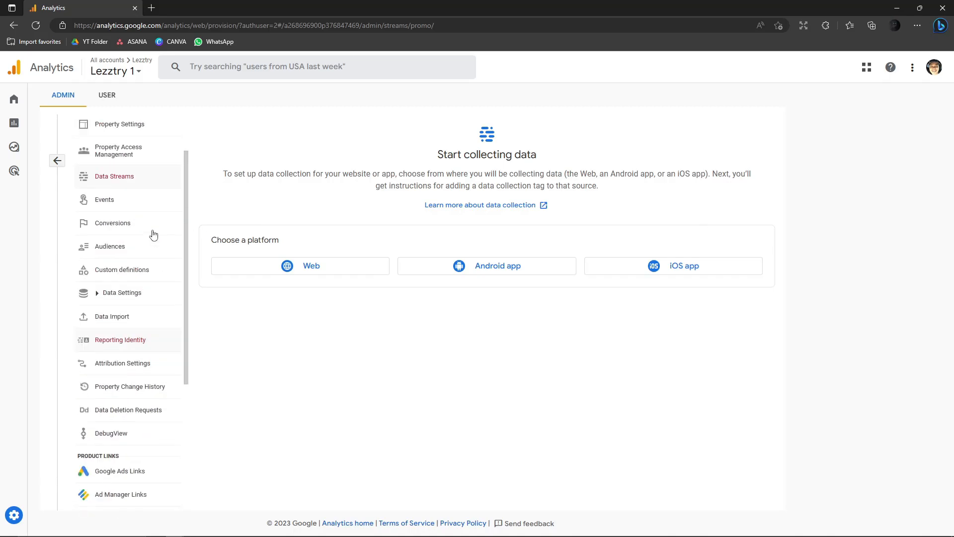
pyautogui.scroll(-4, 127, 285)
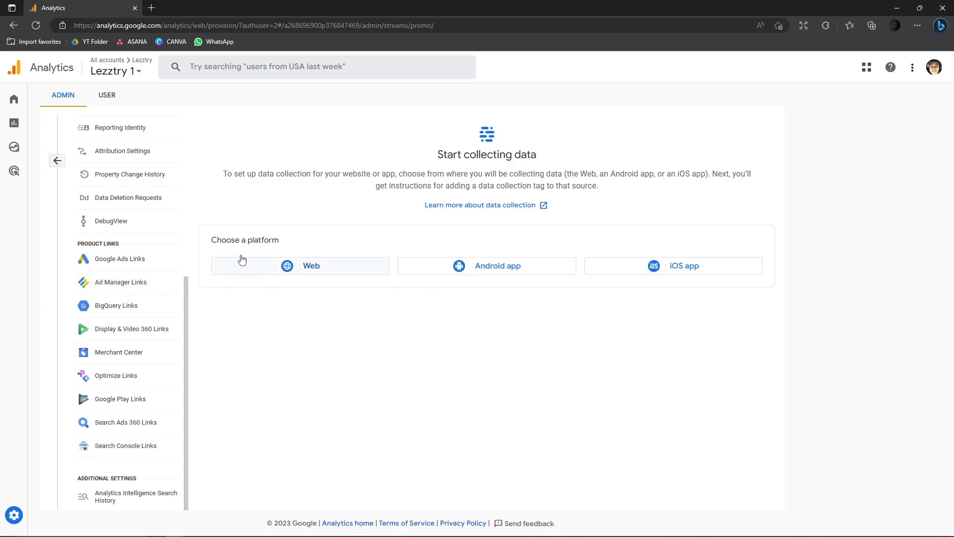
pyautogui.moveTo(280, 240); pyautogui.dragTo(210, 240)
pyautogui.click(321, 351)
pyautogui.moveTo(301, 518)
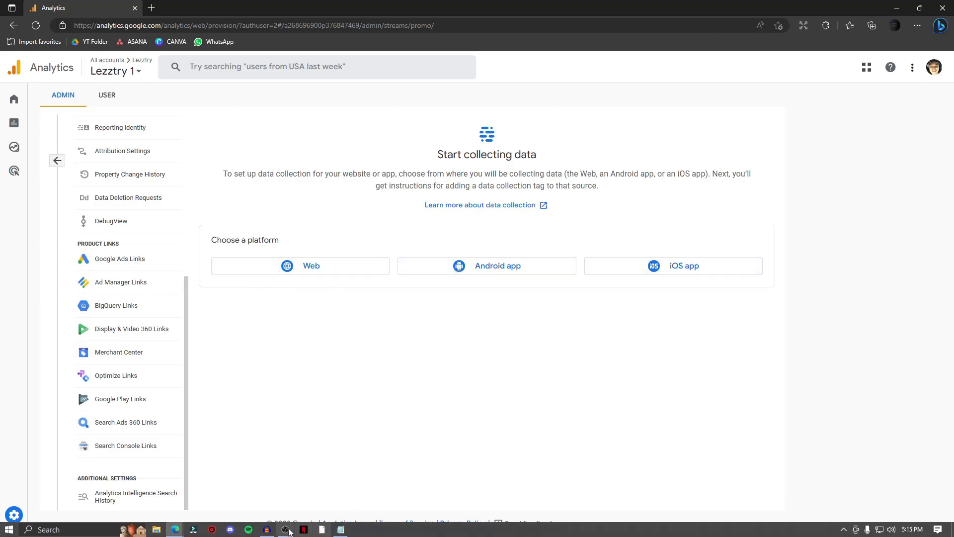
pyautogui.click(267, 530)
pyautogui.click(286, 530)
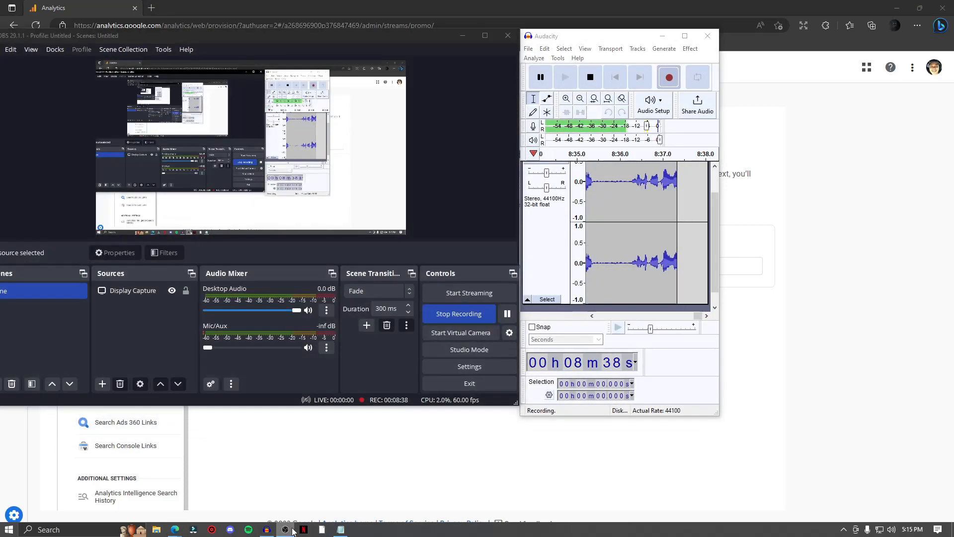
pyautogui.click(286, 529)
pyautogui.click(267, 529)
# - Open the Reports snapshot of the Lezztry 1 property and dismiss the Insights tip
pyautogui.moveTo(38, 180)
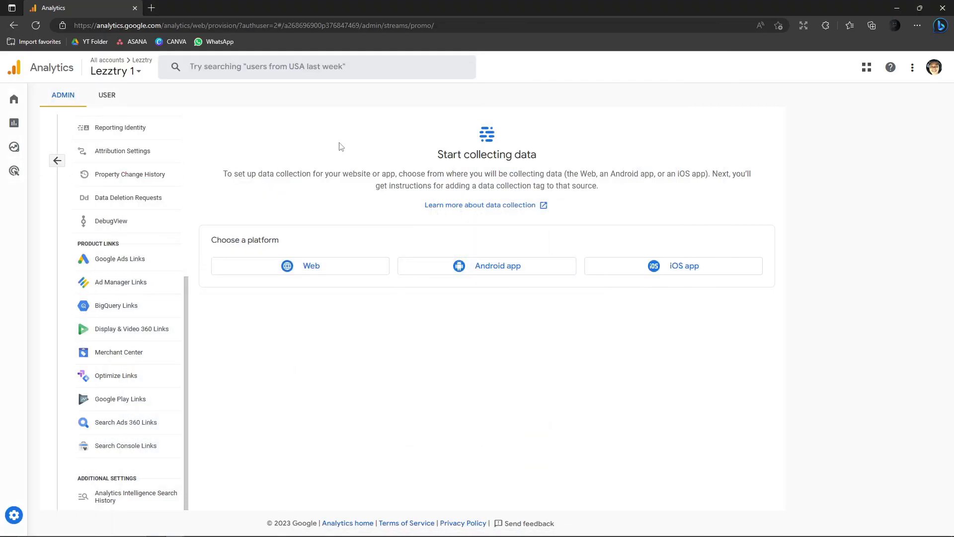
pyautogui.click(34, 123)
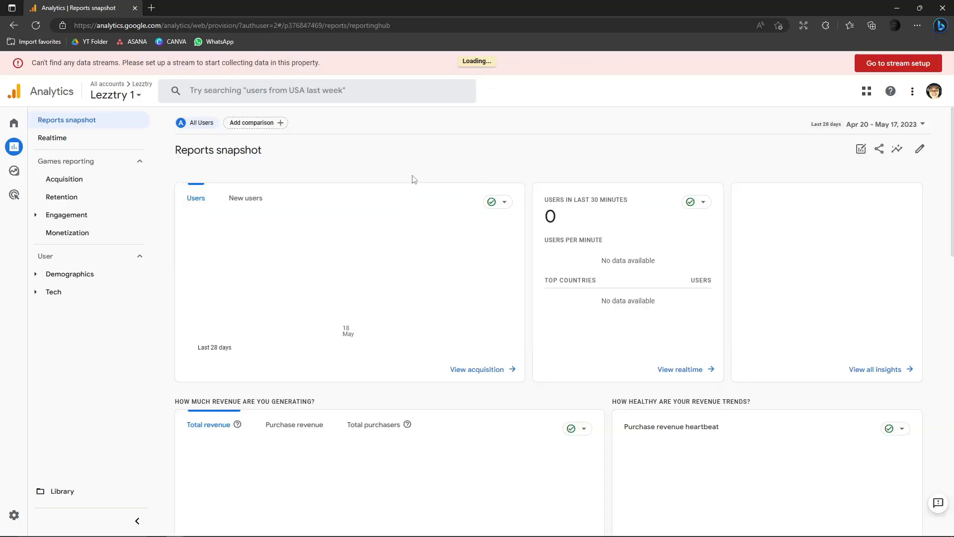
pyautogui.scroll(-7, 632, 329)
pyautogui.scroll(8, 633, 329)
pyautogui.scroll(-3, 263, 227)
pyautogui.scroll(3, 263, 227)
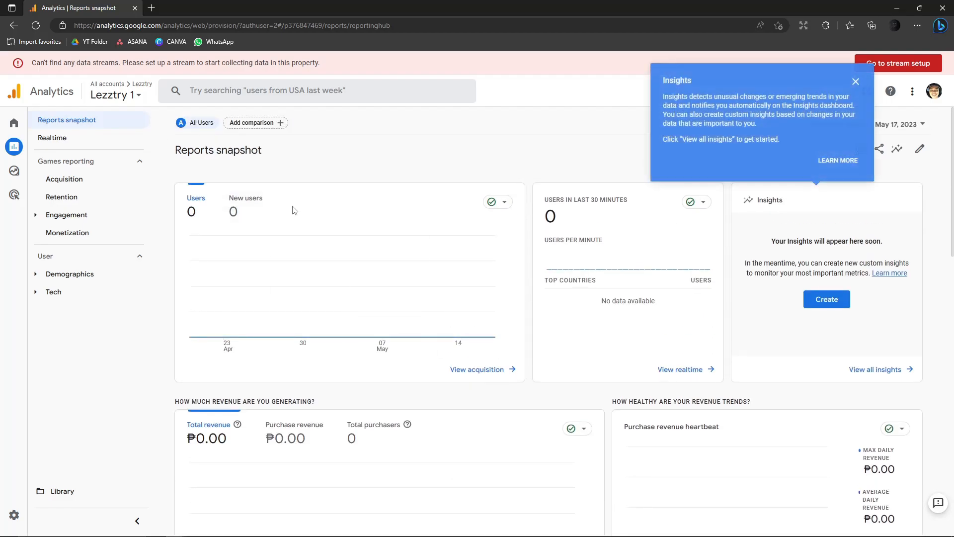
pyautogui.click(853, 86)
# - Examine the data stream notice and the user and revenue cards in the Reports snapshot
pyautogui.moveTo(31, 67); pyautogui.dragTo(331, 65)
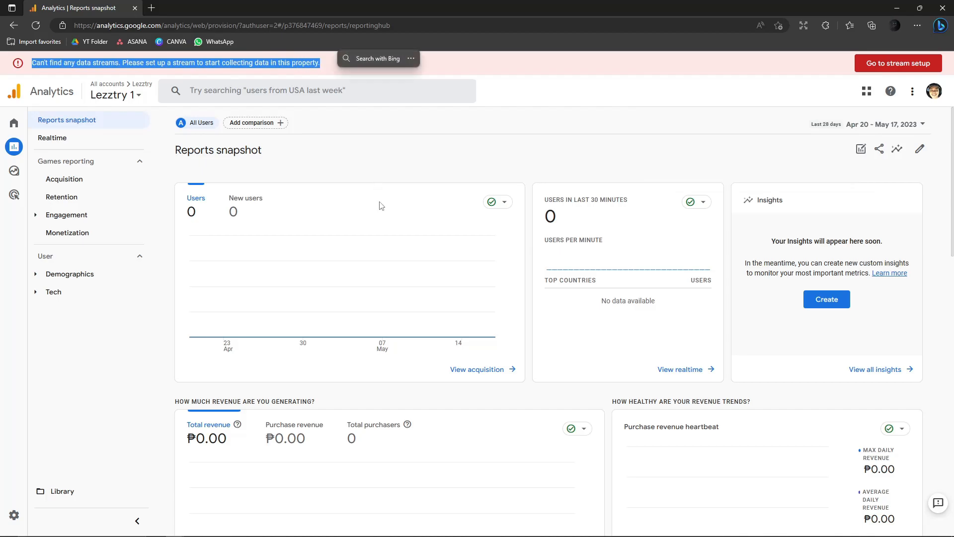
pyautogui.scroll(-8, 428, 283)
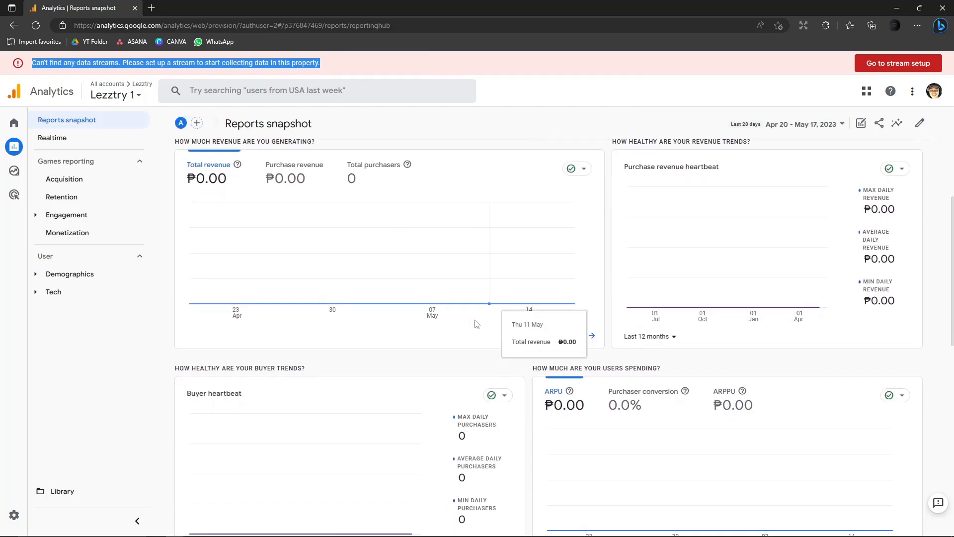
pyautogui.scroll(8, 460, 338)
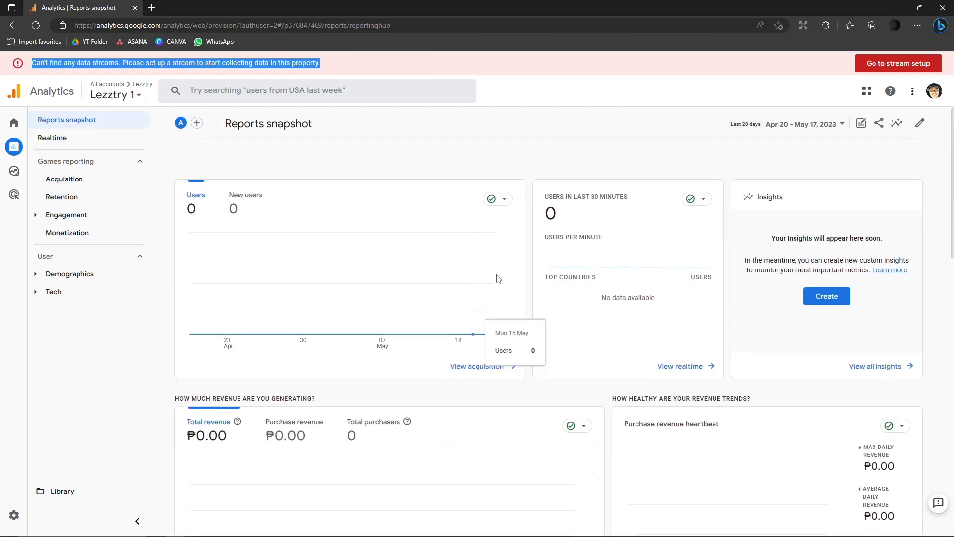
pyautogui.click(451, 185)
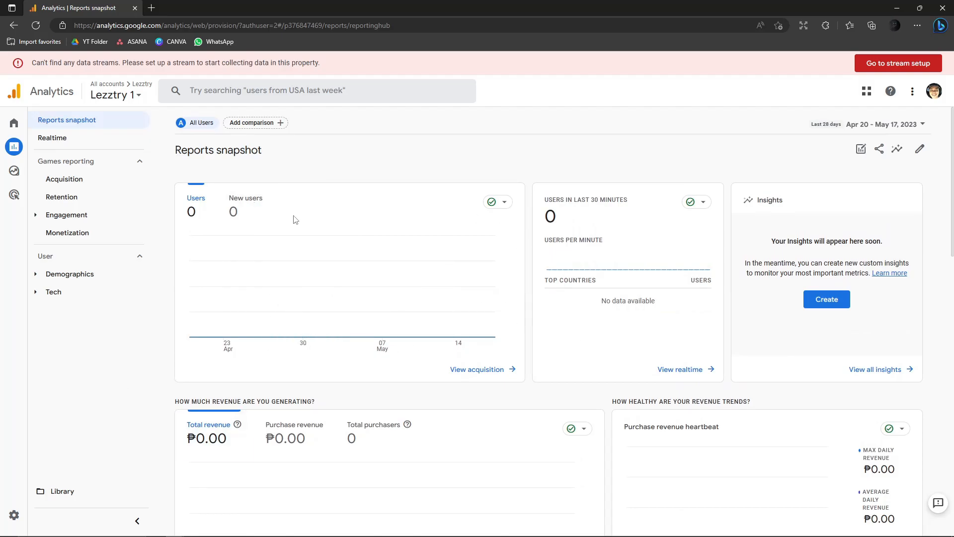